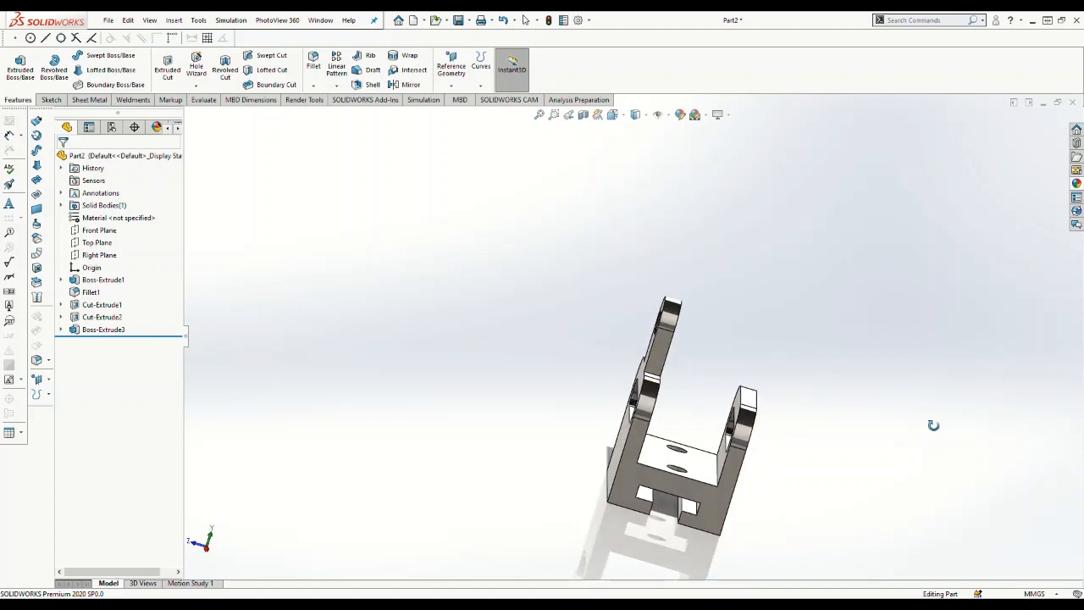
Step: Examine the finished bracket from several sides and up close, including its slotted walls, raised lug, floor holes and base slot
{"action": "middle_click_drag", "start_coordinate": [795, 374], "coordinate": [973, 489]}
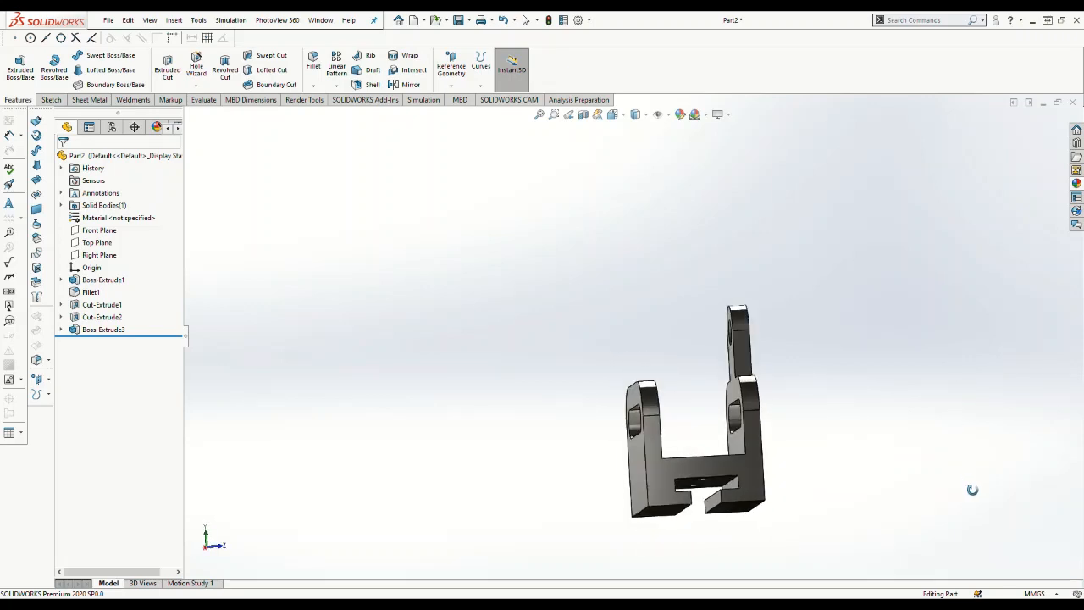
{"action": "middle_click_drag", "start_coordinate": [836, 382], "coordinate": [770, 450]}
{"action": "scroll", "coordinate": [754, 449], "scroll_direction": "down", "scroll_amount": 6}
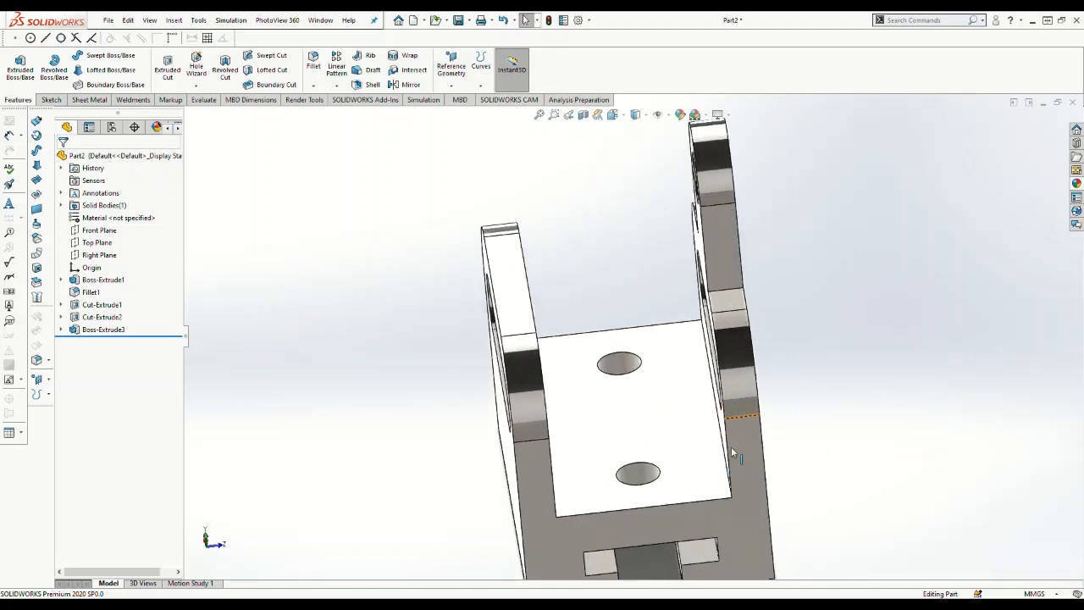
{"action": "scroll", "coordinate": [688, 317], "scroll_direction": "down", "scroll_amount": 9}
{"action": "scroll", "coordinate": [606, 322], "scroll_direction": "up", "scroll_amount": 10}
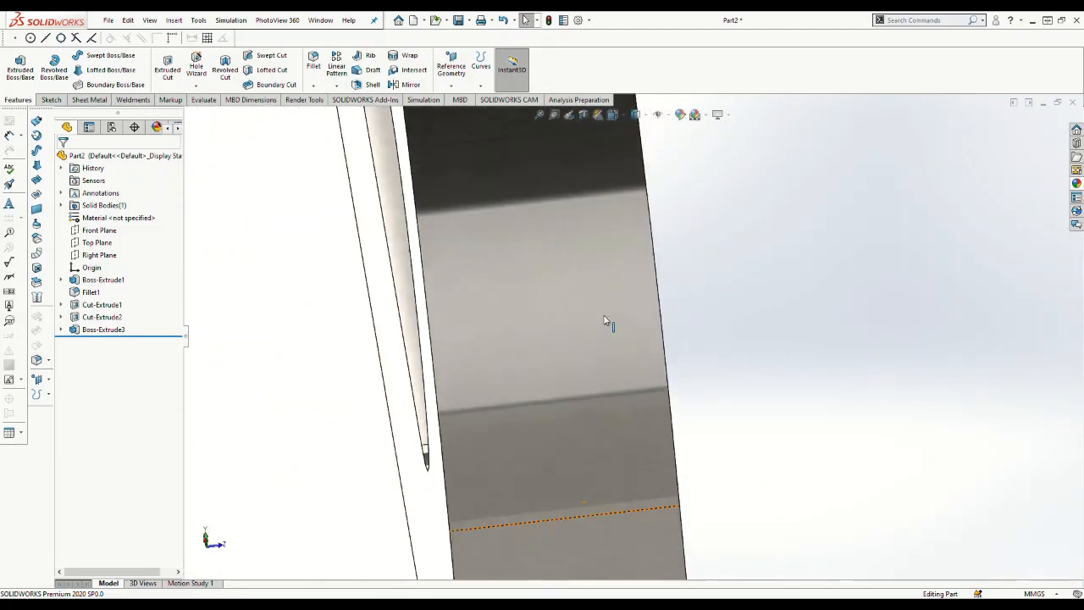
{"action": "scroll", "coordinate": [604, 320], "scroll_direction": "up", "scroll_amount": 5}
{"action": "middle_click_drag", "start_coordinate": [679, 323], "coordinate": [654, 274]}
{"action": "scroll", "coordinate": [654, 275], "scroll_direction": "up", "scroll_amount": 3}
{"action": "scroll", "coordinate": [654, 274], "scroll_direction": "down", "scroll_amount": 4}
{"action": "scroll", "coordinate": [602, 222], "scroll_direction": "up", "scroll_amount": 2}
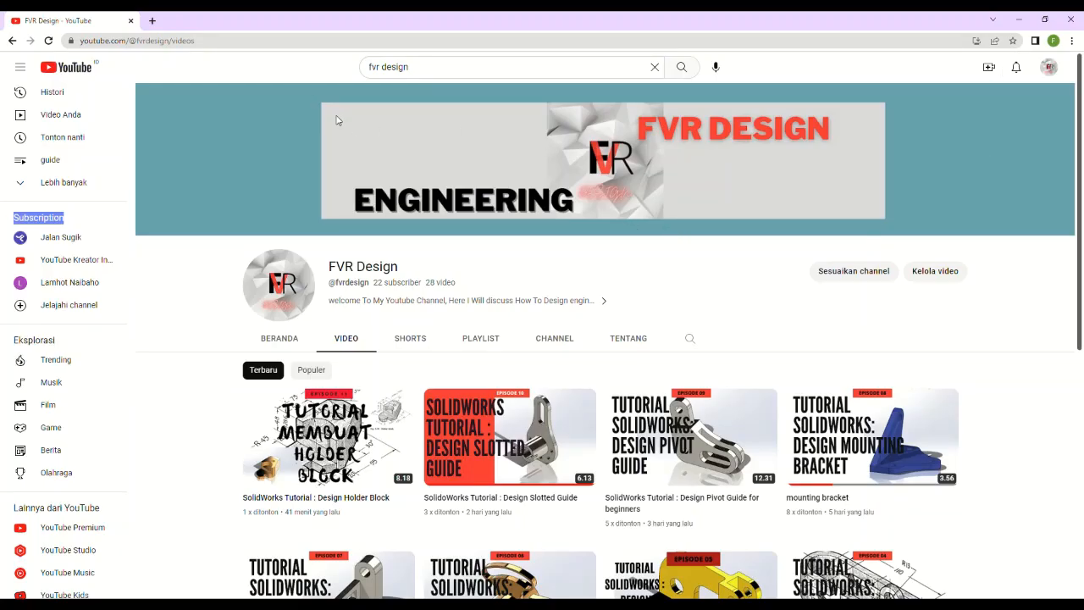
Step: Switch to the browser and look through the uploaded tutorials on the FVR Design YouTube channel
{"action": "scroll", "coordinate": [427, 112], "scroll_direction": "down", "scroll_amount": 2}
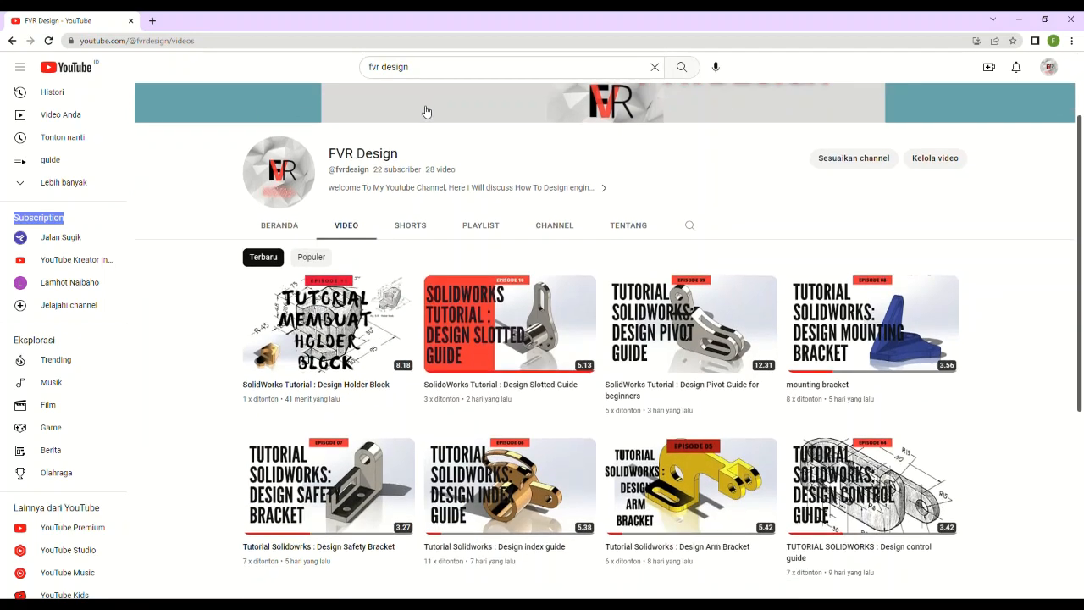
{"action": "scroll", "coordinate": [501, 122], "scroll_direction": "down", "scroll_amount": 1}
{"action": "scroll", "coordinate": [497, 138], "scroll_direction": "down", "scroll_amount": 1}
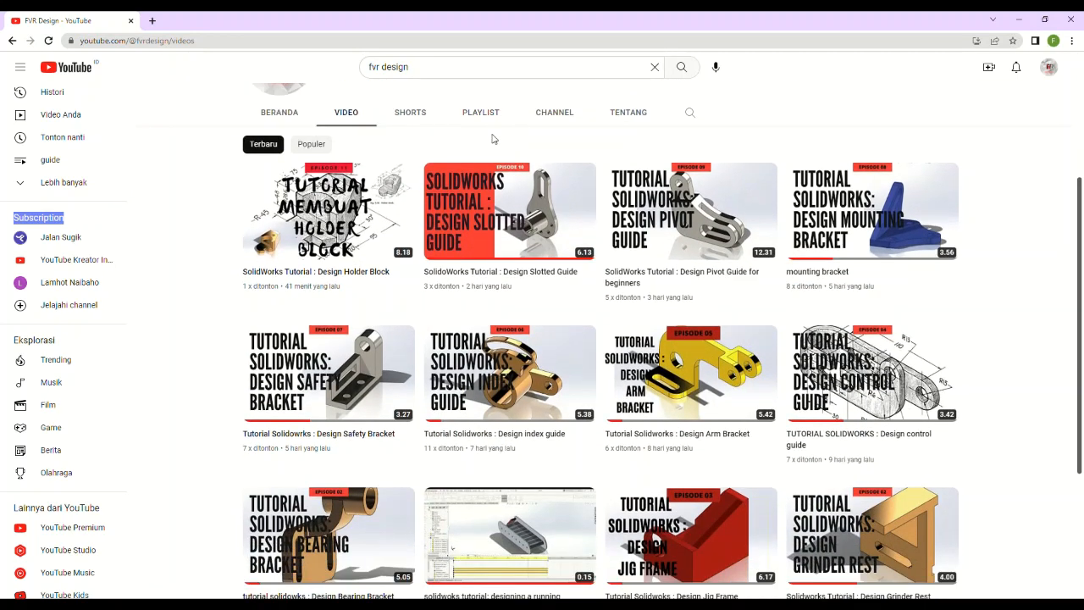
{"action": "scroll", "coordinate": [502, 151], "scroll_direction": "down", "scroll_amount": 1}
{"action": "scroll", "coordinate": [508, 157], "scroll_direction": "down", "scroll_amount": 3}
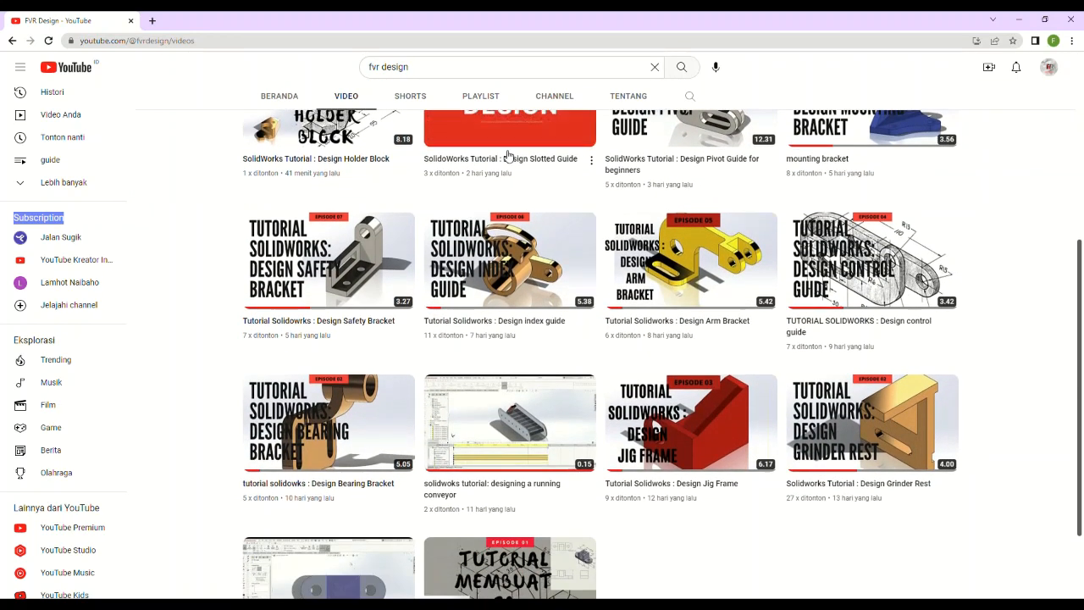
{"action": "scroll", "coordinate": [513, 174], "scroll_direction": "up", "scroll_amount": 5}
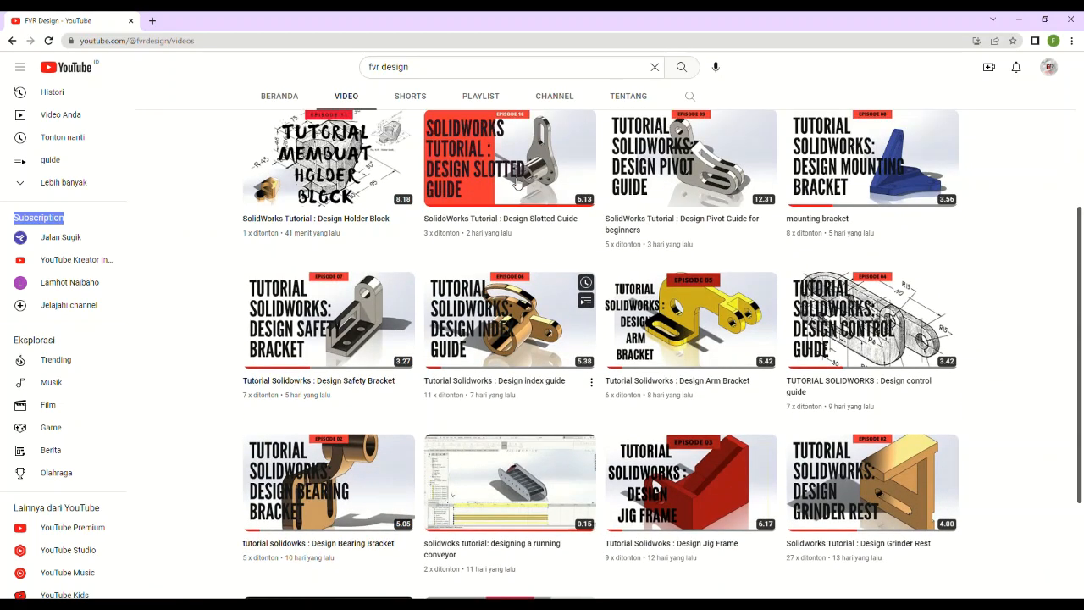
{"action": "scroll", "coordinate": [518, 184], "scroll_direction": "up", "scroll_amount": 2}
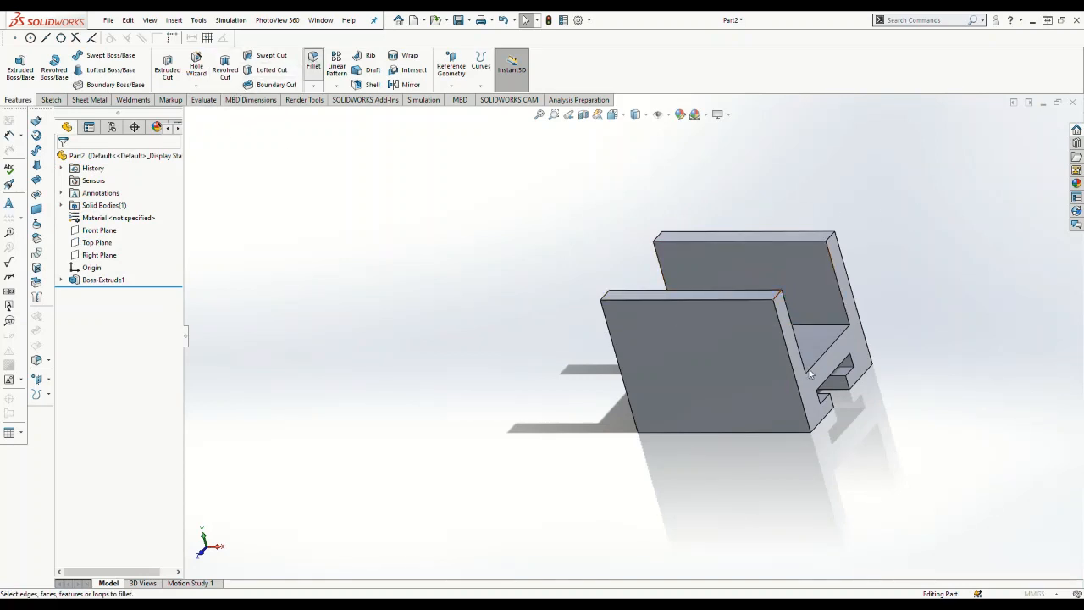
Step: Fillet the four upper corner edges of the two side walls with a 22 mm radius
{"action": "left_click", "coordinate": [313, 59]}
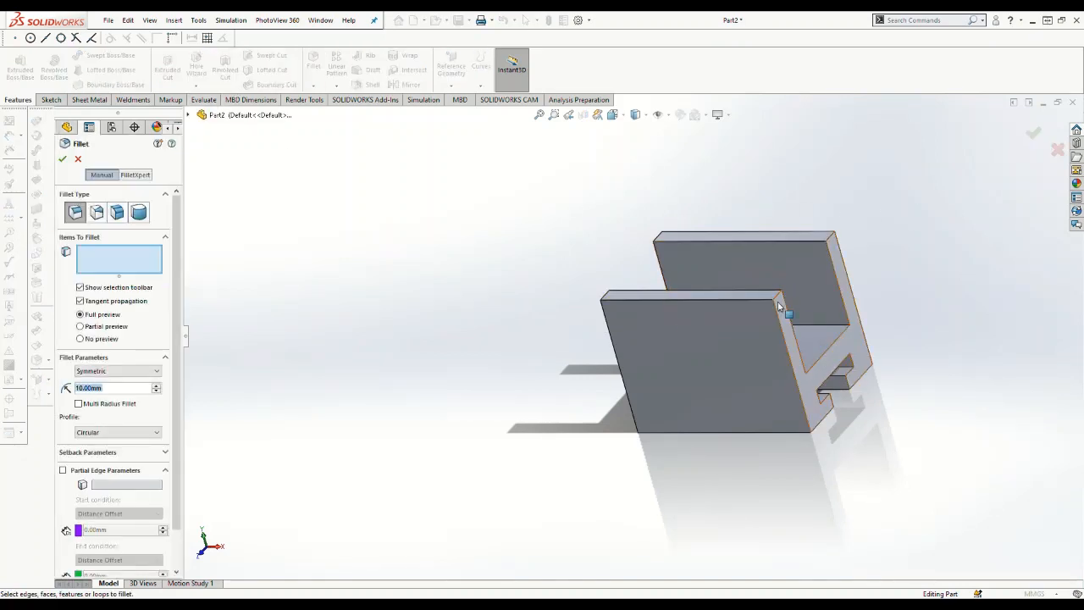
{"action": "left_click", "coordinate": [605, 300]}
{"action": "left_click", "coordinate": [660, 240]}
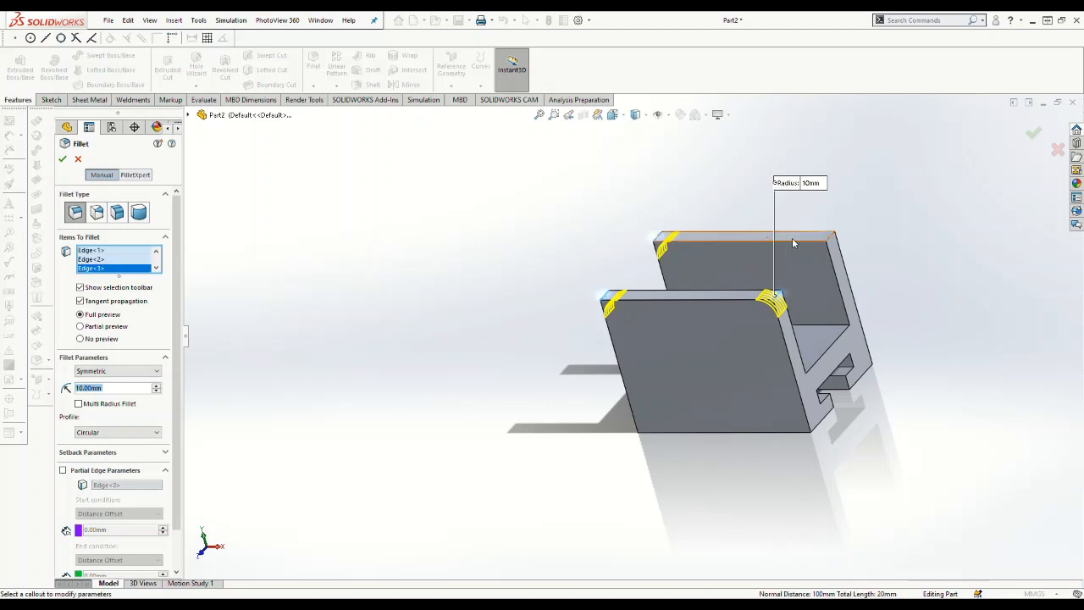
{"action": "left_click", "coordinate": [831, 237]}
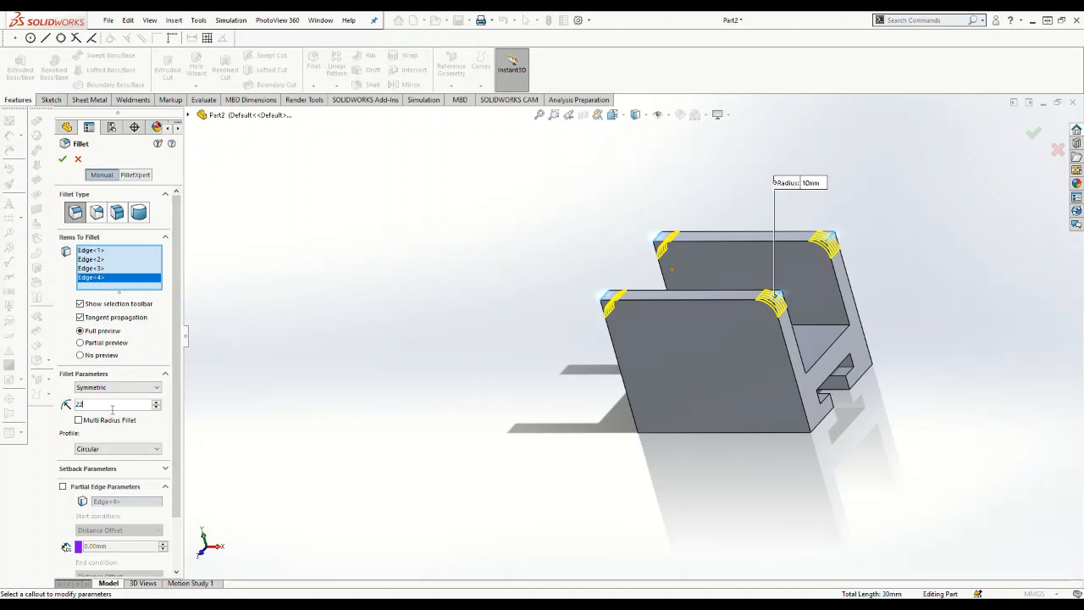
{"action": "key", "text": "Return"}
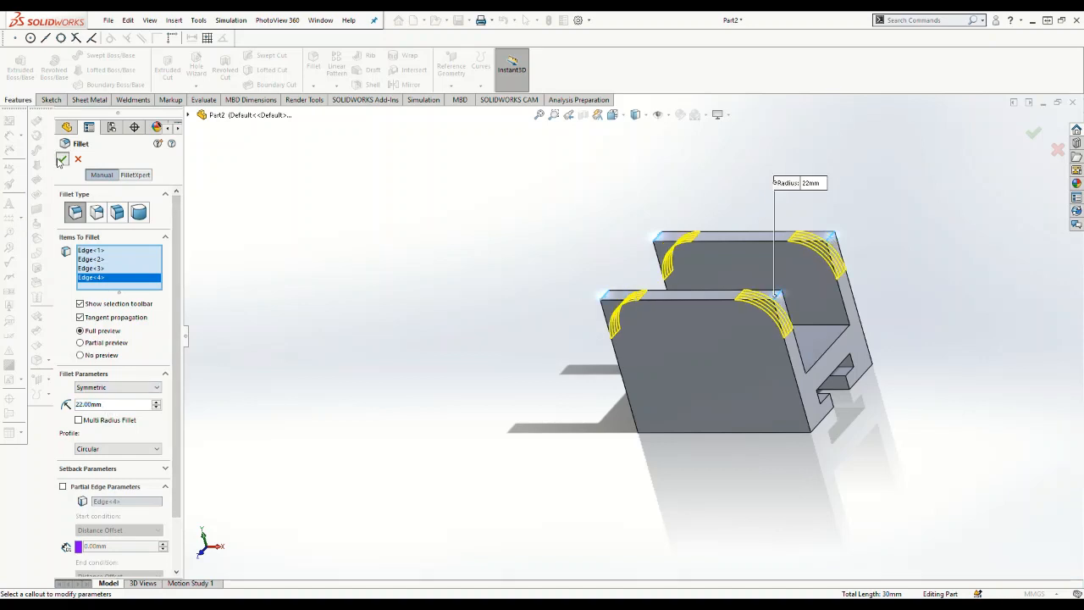
{"action": "left_click", "coordinate": [61, 160]}
Step: Sketch a horizontal straight slot on the front wall's outer face, about 63 mm between centres and 10 mm wide
{"action": "left_click", "coordinate": [683, 331]}
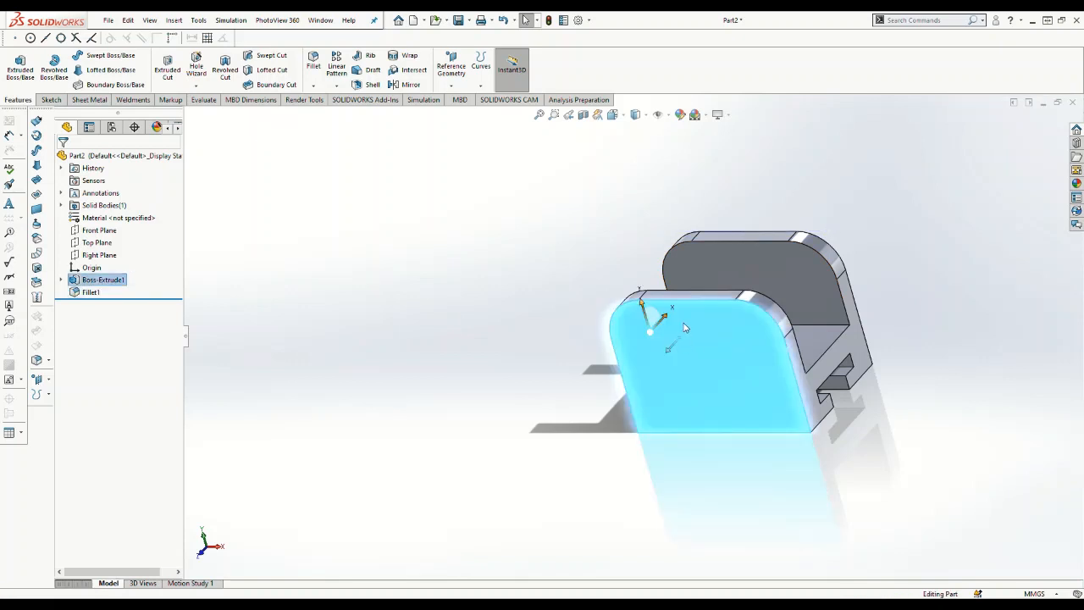
{"action": "left_click", "coordinate": [704, 162]}
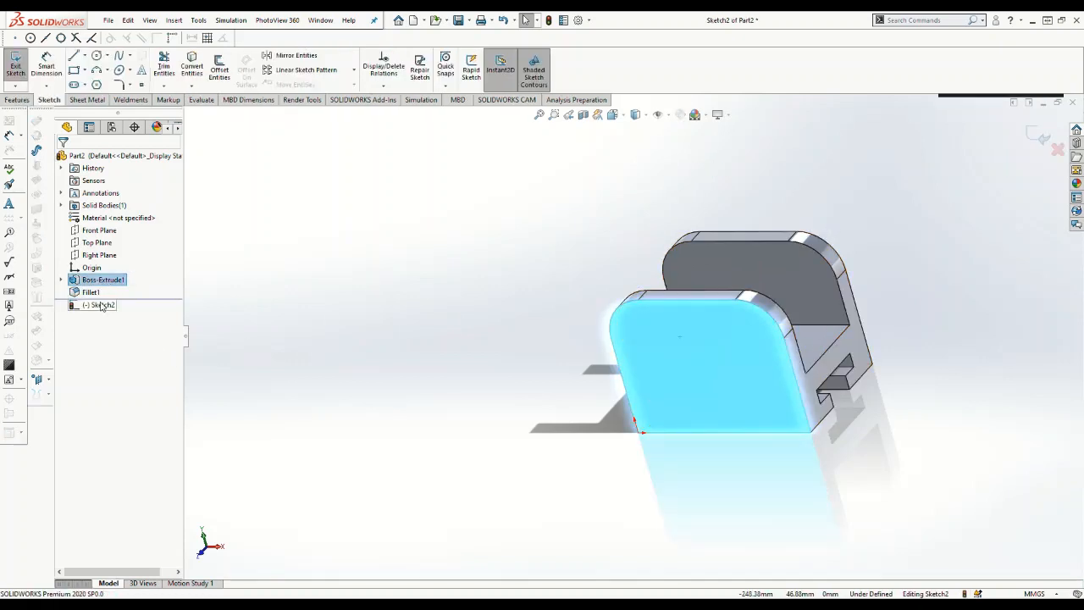
{"action": "left_click", "coordinate": [99, 305]}
{"action": "key", "text": "ctrl+8"}
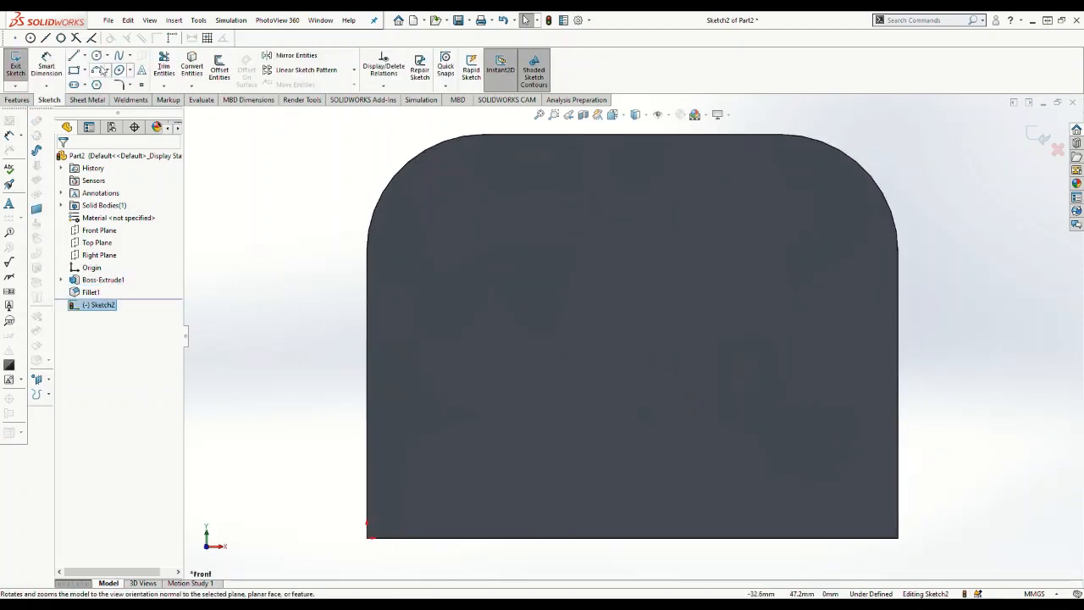
{"action": "left_click", "coordinate": [73, 85]}
{"action": "left_click", "coordinate": [475, 280]}
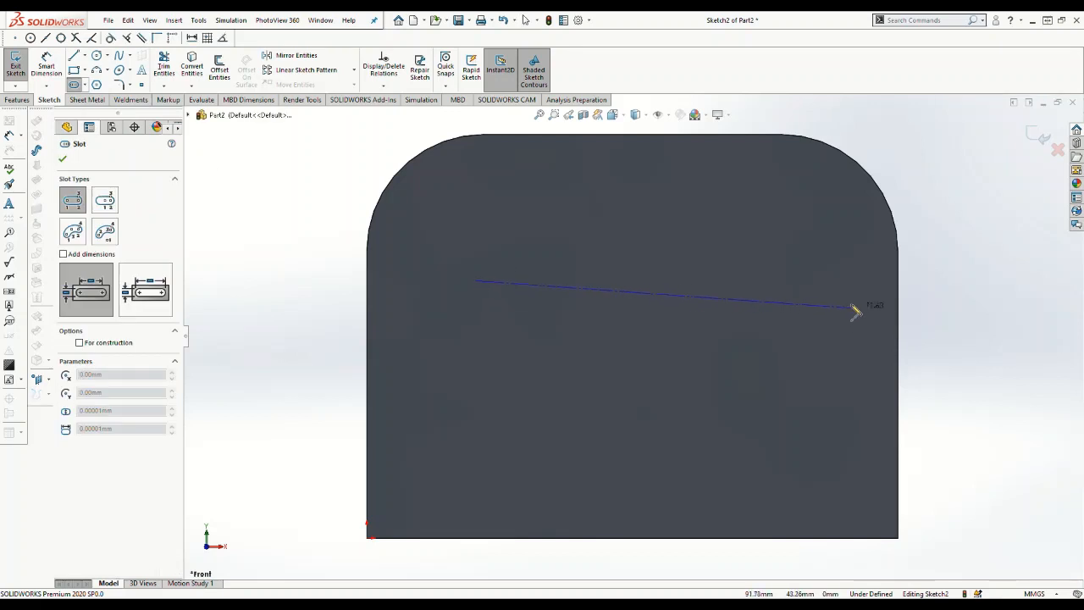
{"action": "left_click", "coordinate": [810, 281]}
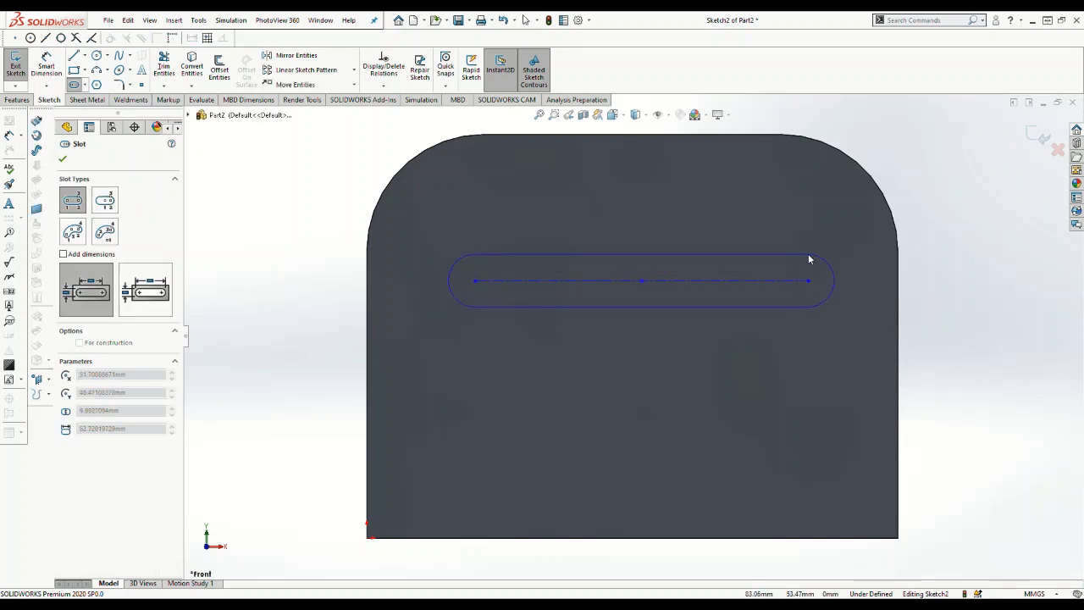
{"action": "left_click", "coordinate": [809, 255]}
Step: Dimension the slot's midpoint 50 mm from the left vertical edge of the wall face
{"action": "scroll", "coordinate": [729, 381], "scroll_direction": "up", "scroll_amount": 3}
{"action": "right_click_drag", "start_coordinate": [913, 431], "coordinate": [904, 360]}
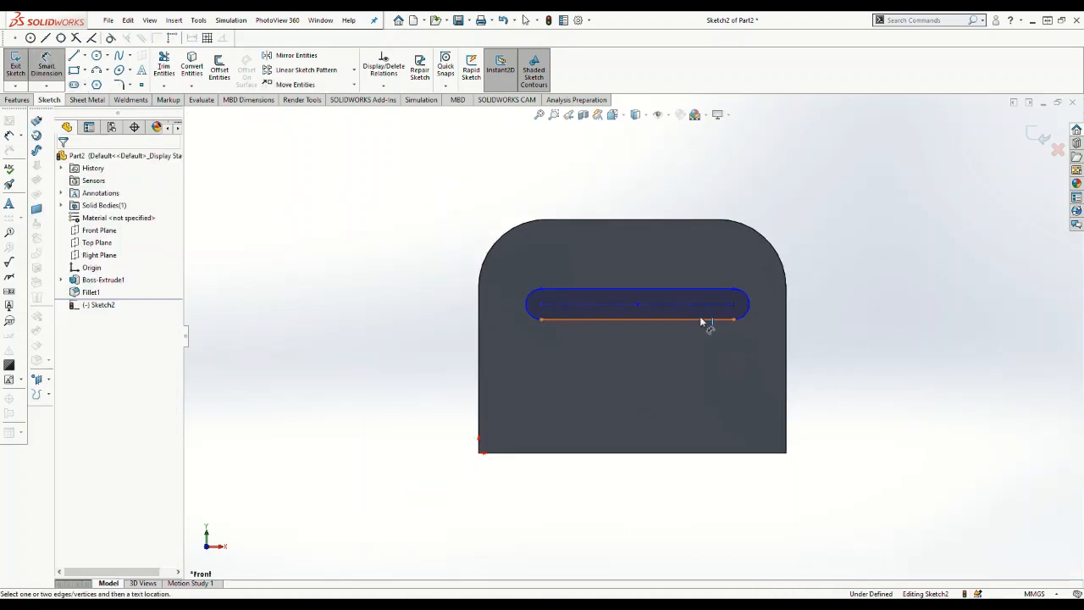
{"action": "left_click", "coordinate": [637, 309]}
{"action": "left_click", "coordinate": [482, 313]}
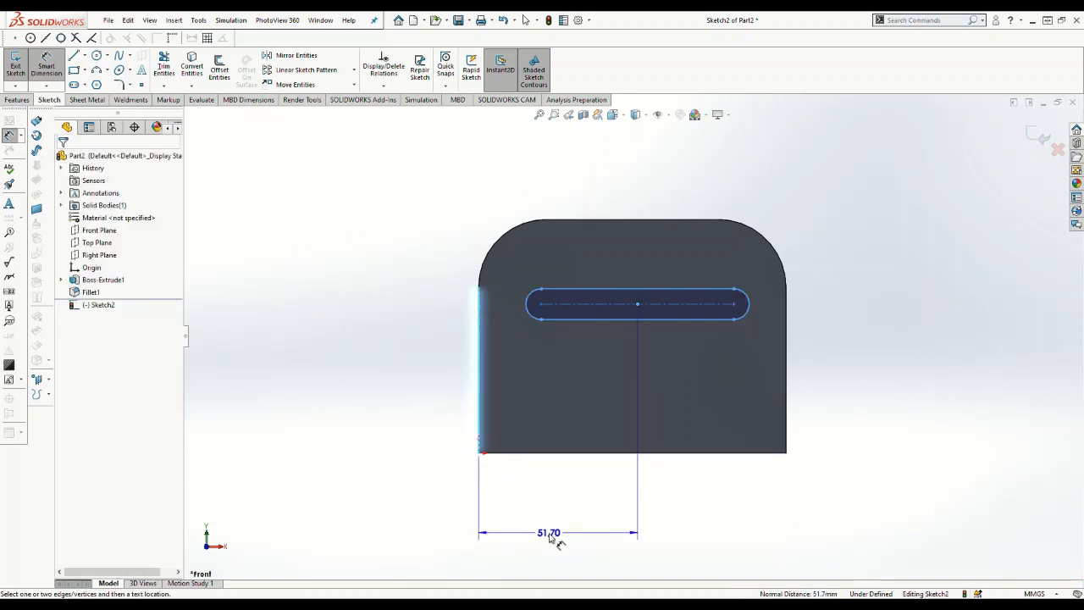
{"action": "left_click", "coordinate": [556, 540]}
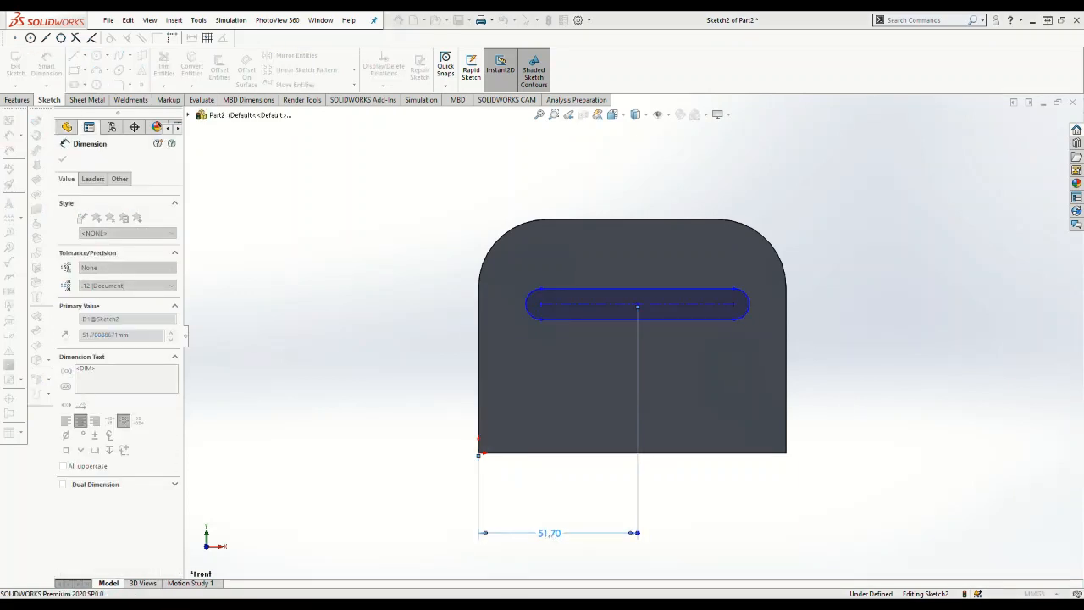
{"action": "type", "text": "50"}
{"action": "key", "text": "Return"}
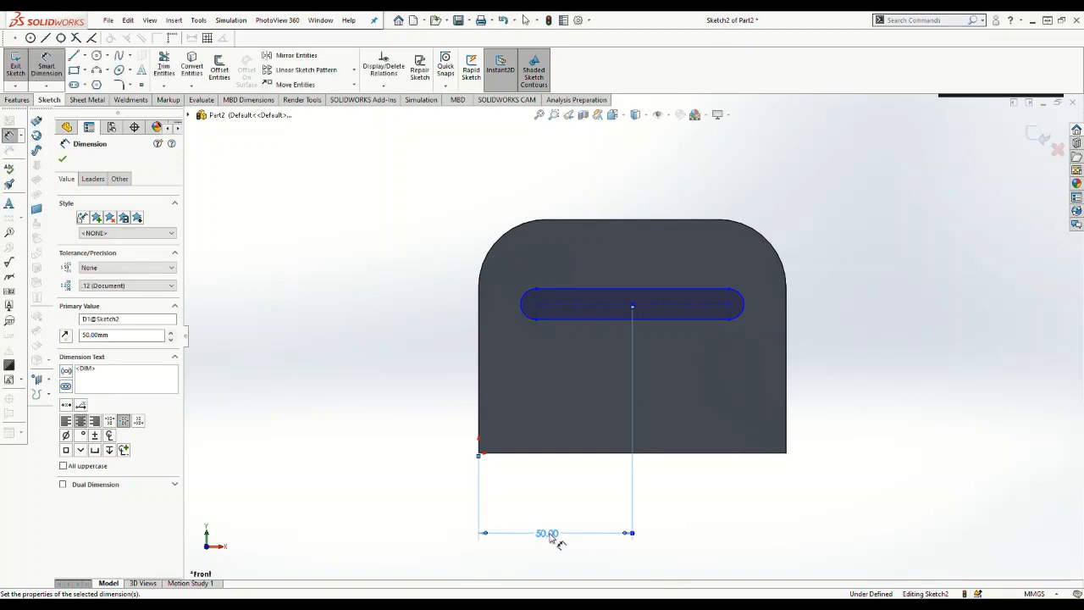
Step: Dimension the slot's width between its two straight sides as 17.1 mm
{"action": "left_click", "coordinate": [676, 319]}
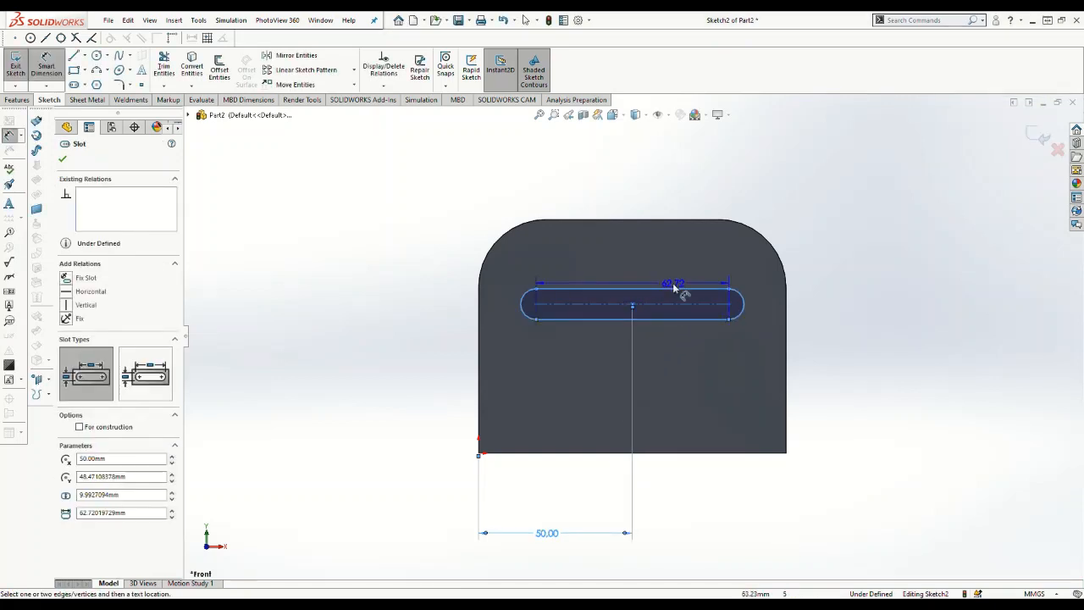
{"action": "left_click", "coordinate": [676, 292]}
{"action": "left_click", "coordinate": [940, 301]}
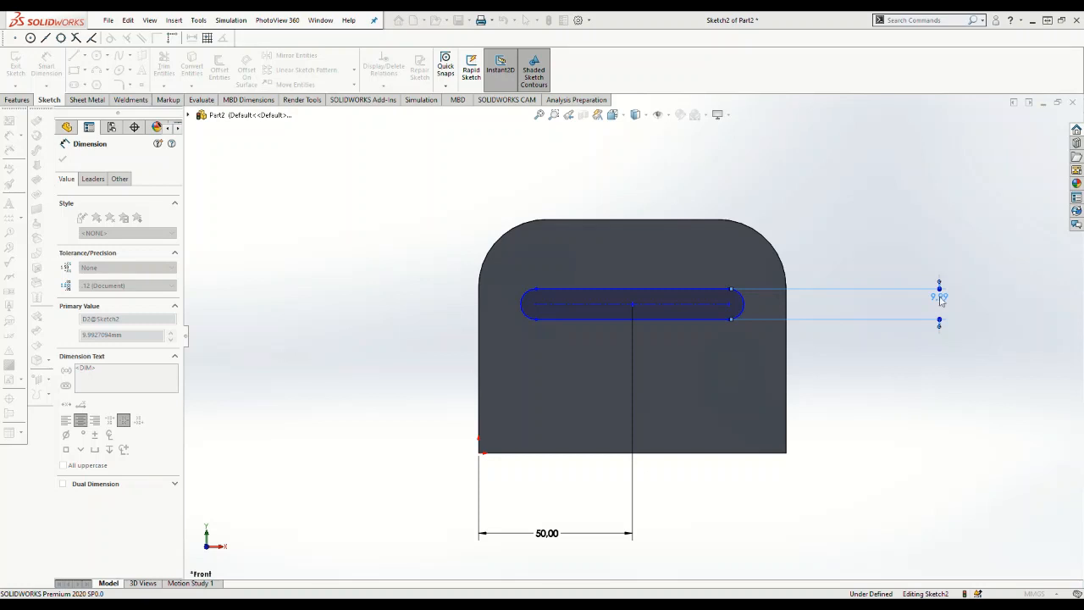
{"action": "type", "text": "17.1"}
{"action": "key", "text": "Return"}
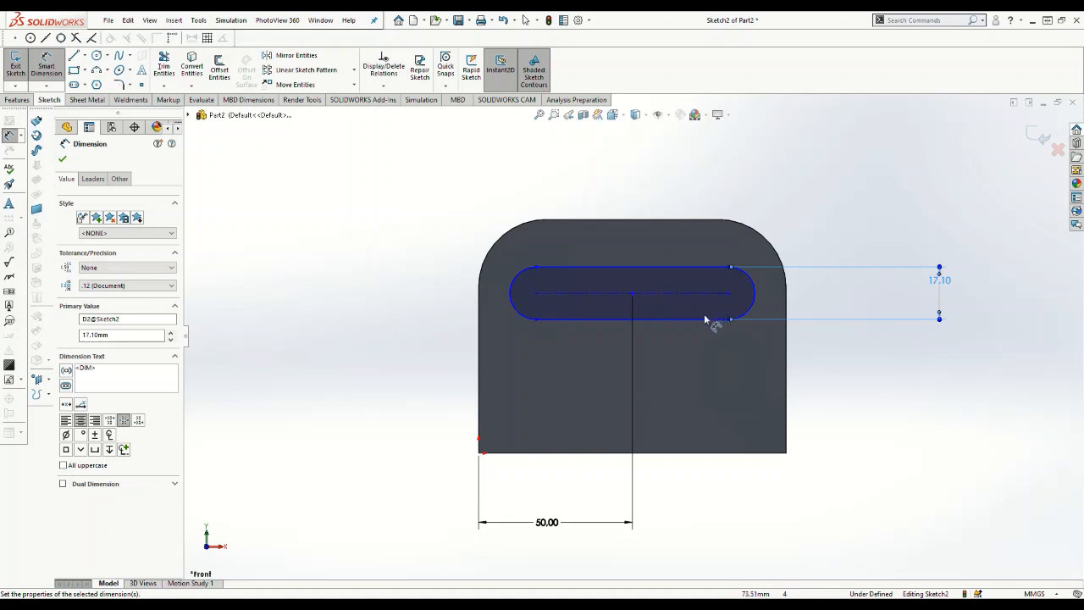
Step: Dimension the slot's centre-to-centre length as 56 mm
{"action": "left_click", "coordinate": [700, 320]}
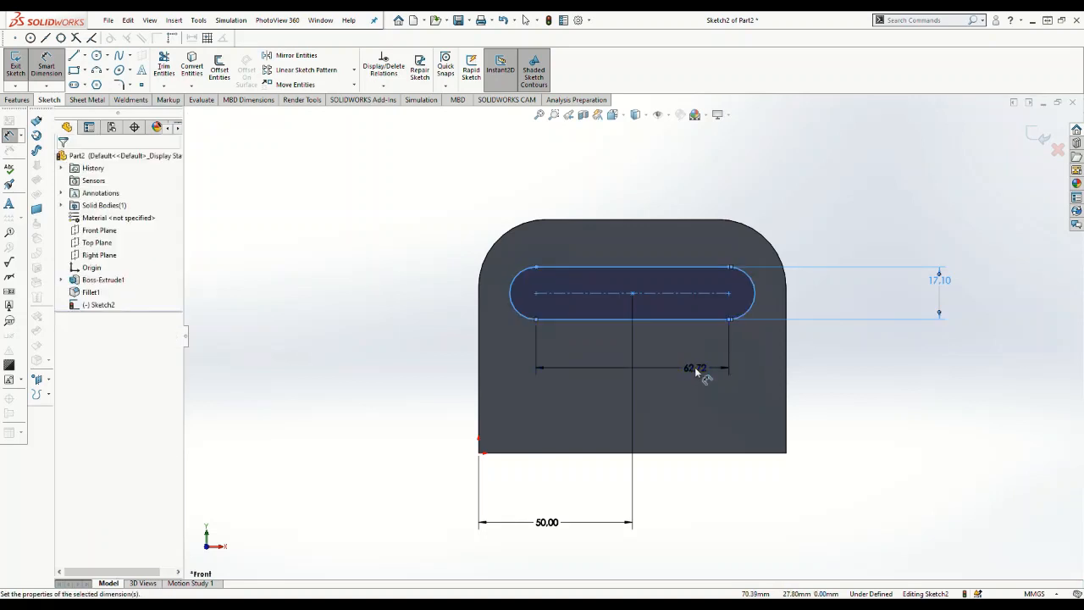
{"action": "left_click", "coordinate": [697, 371]}
{"action": "type", "text": "56"}
{"action": "key", "text": "Return"}
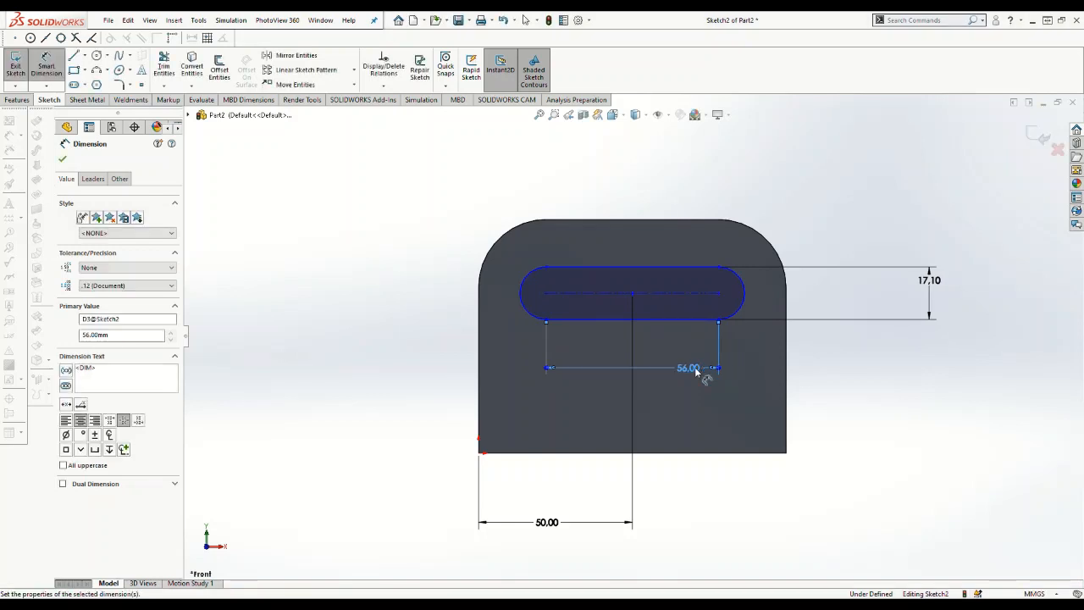
Step: Dimension the slot's centreline 54 mm above the bottom edge of the wall face
{"action": "left_click", "coordinate": [720, 295]}
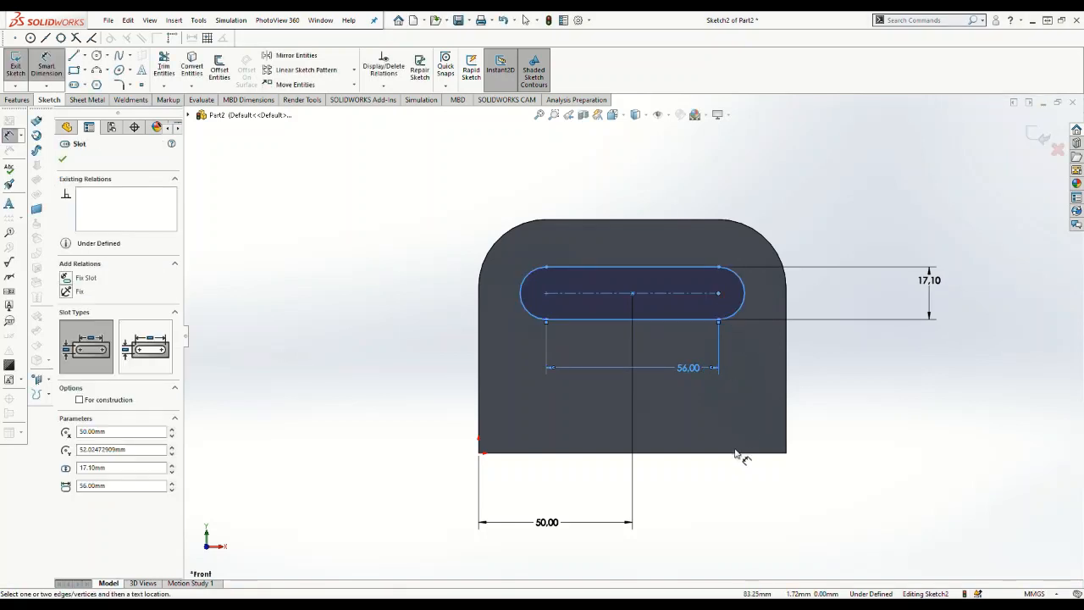
{"action": "left_click", "coordinate": [736, 452]}
{"action": "left_click", "coordinate": [938, 399]}
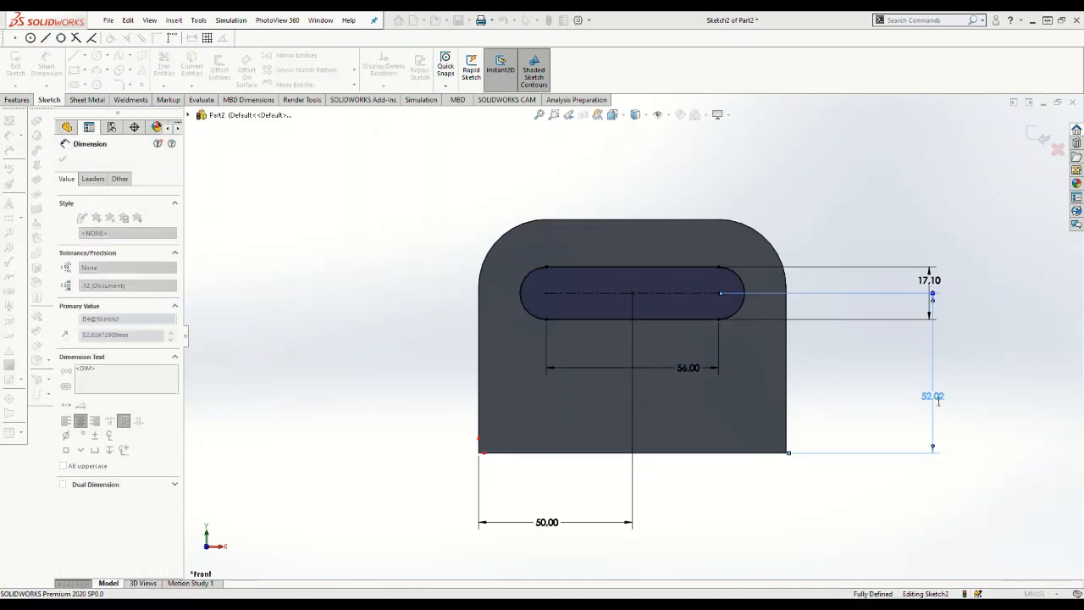
{"action": "type", "text": "54"}
{"action": "key", "text": "Return"}
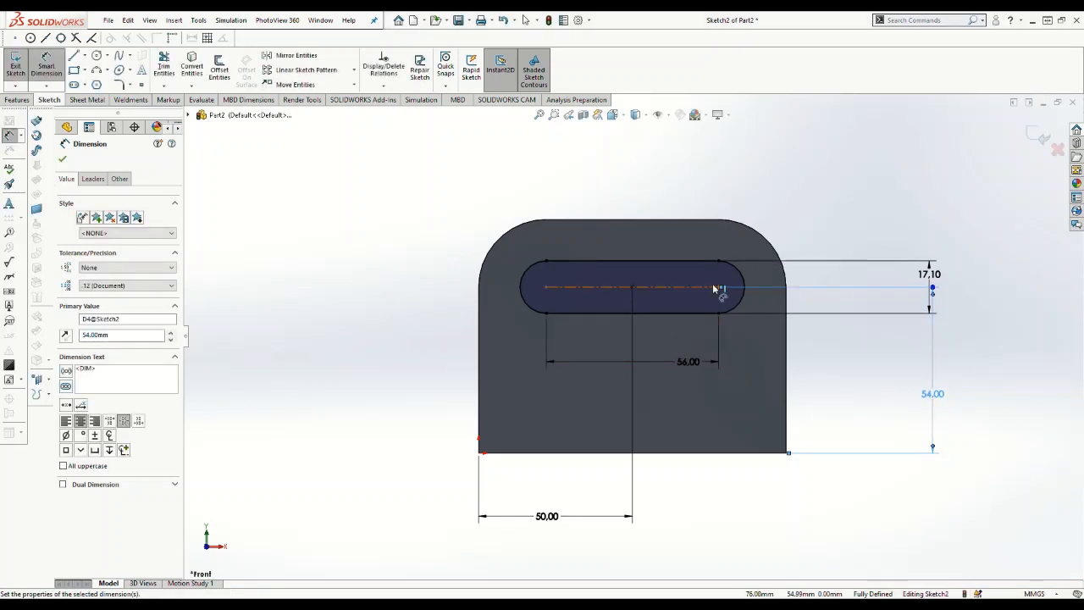
Step: Cut the slot profile through both side walls with a blind Extruded Cut 100 mm deep
{"action": "left_click", "coordinate": [10, 100]}
{"action": "left_click", "coordinate": [167, 68]}
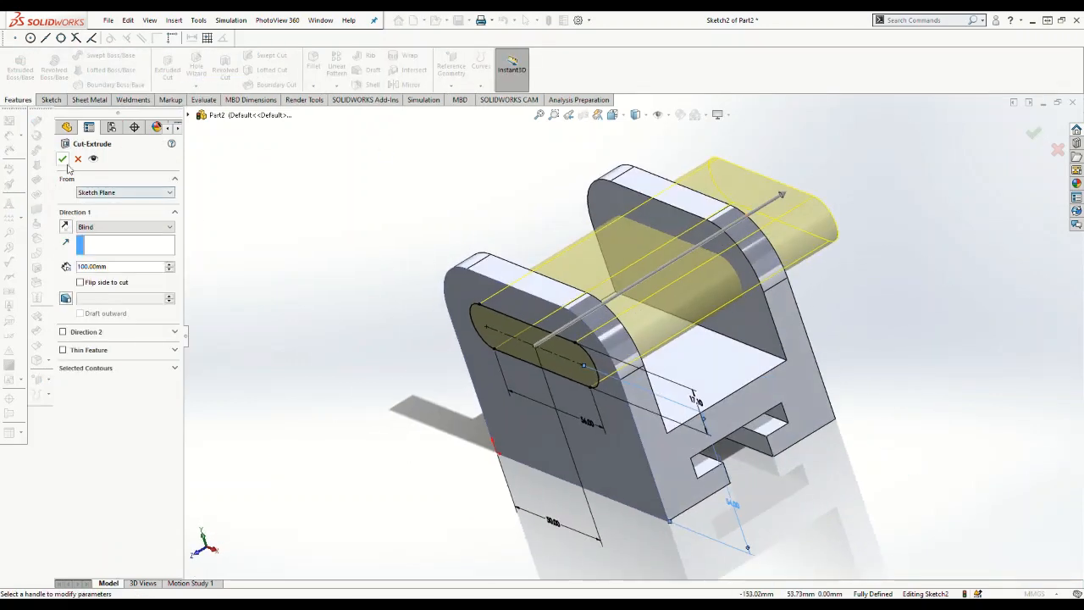
{"action": "left_click", "coordinate": [63, 159]}
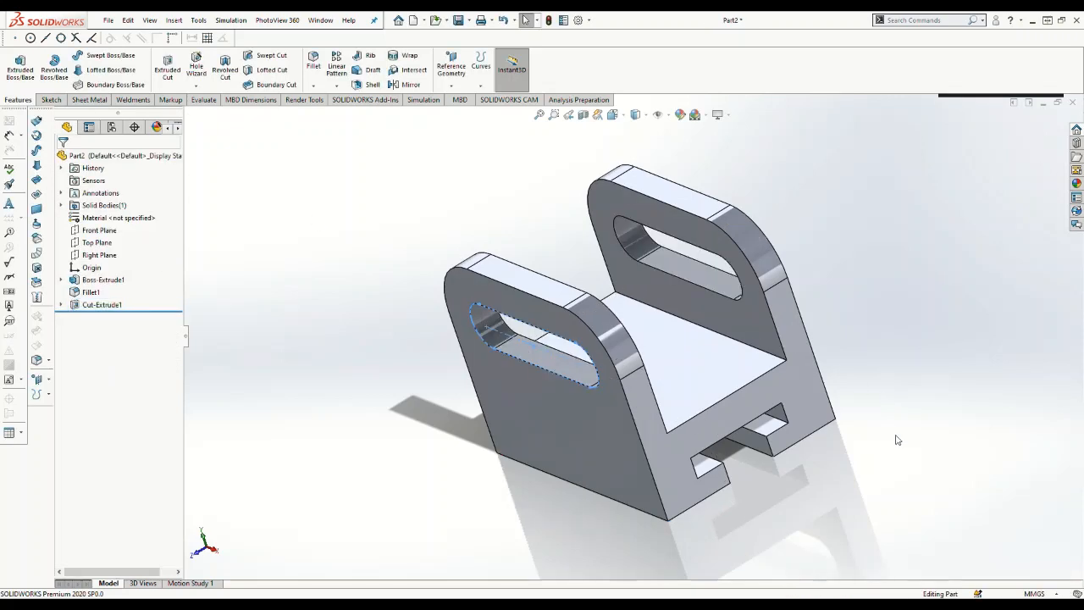
Step: Start a sketch on the floor face between the two side walls and view it face-on
{"action": "middle_click_drag", "start_coordinate": [852, 451], "coordinate": [669, 364]}
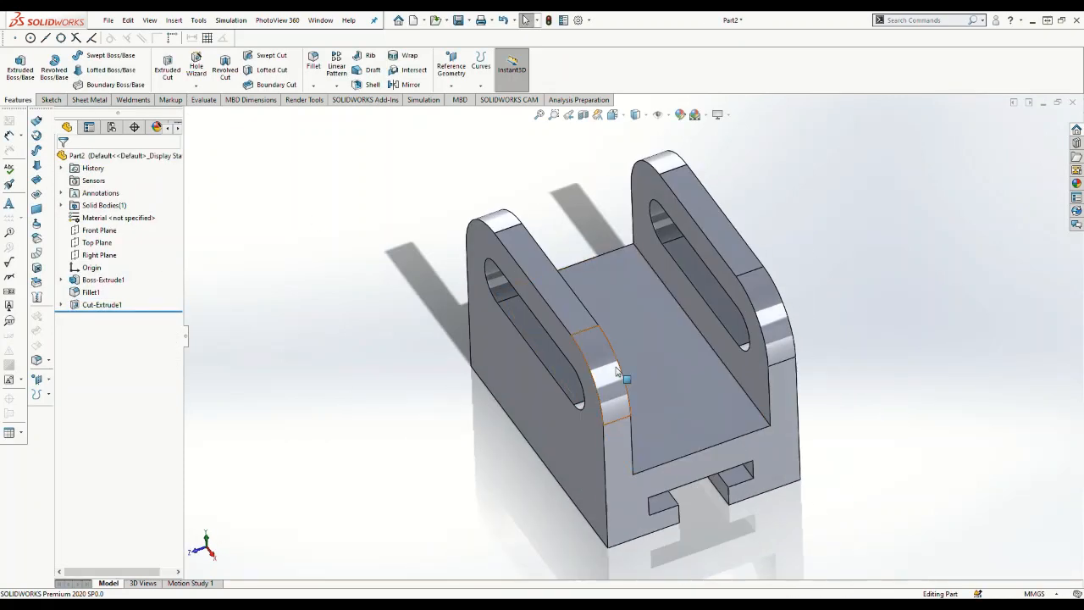
{"action": "left_click", "coordinate": [661, 358]}
{"action": "left_click", "coordinate": [688, 158]}
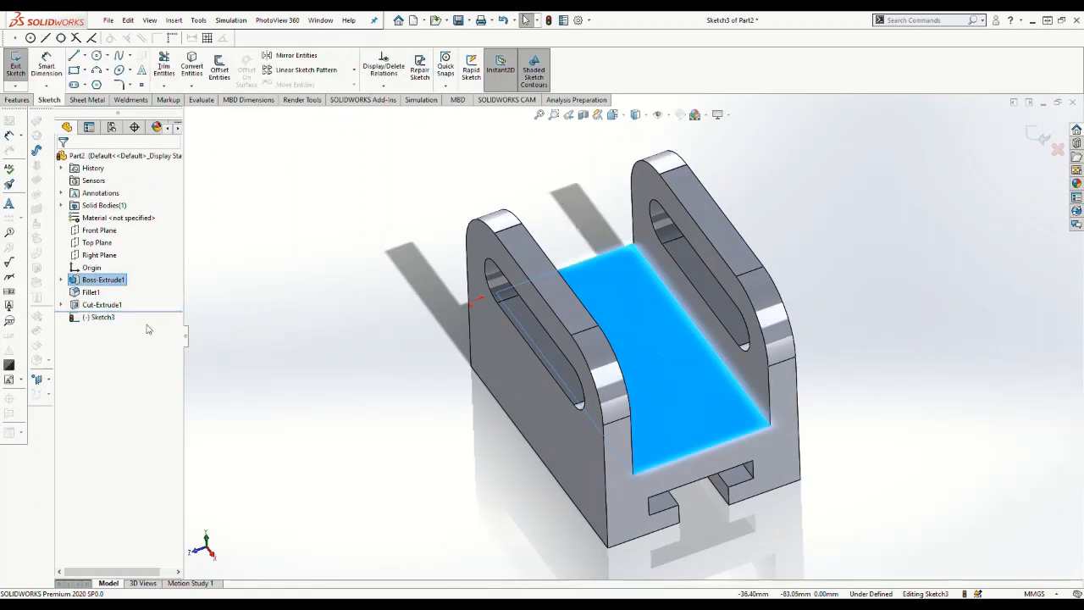
{"action": "left_click", "coordinate": [77, 320]}
{"action": "left_click", "coordinate": [108, 304]}
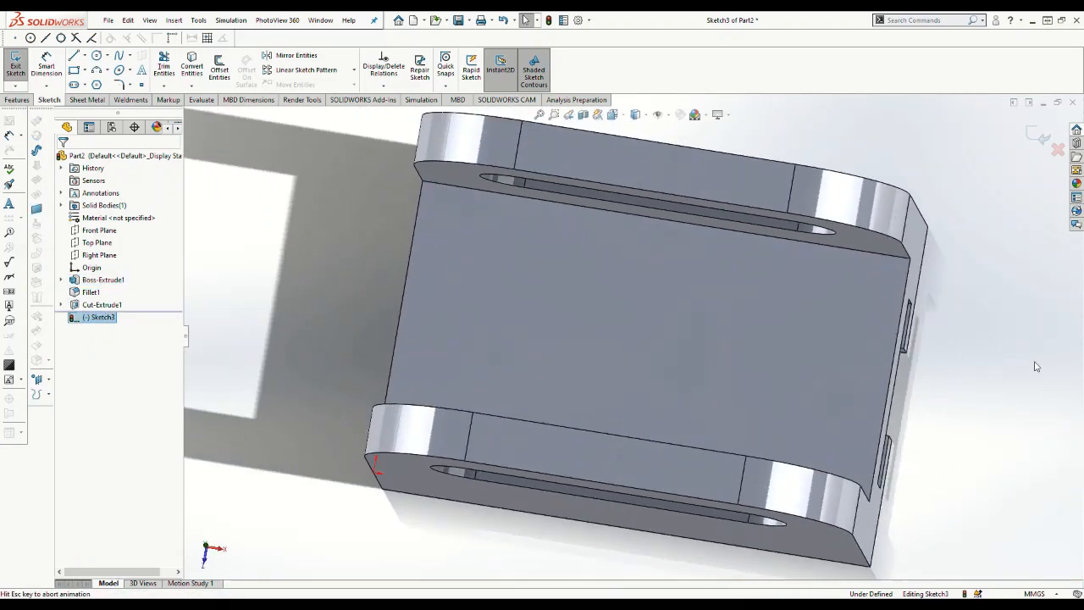
Step: Draw two circles of about 10 to 11 mm diameter on the floor's lengthwise centreline, one near each end
{"action": "left_click", "coordinate": [96, 55]}
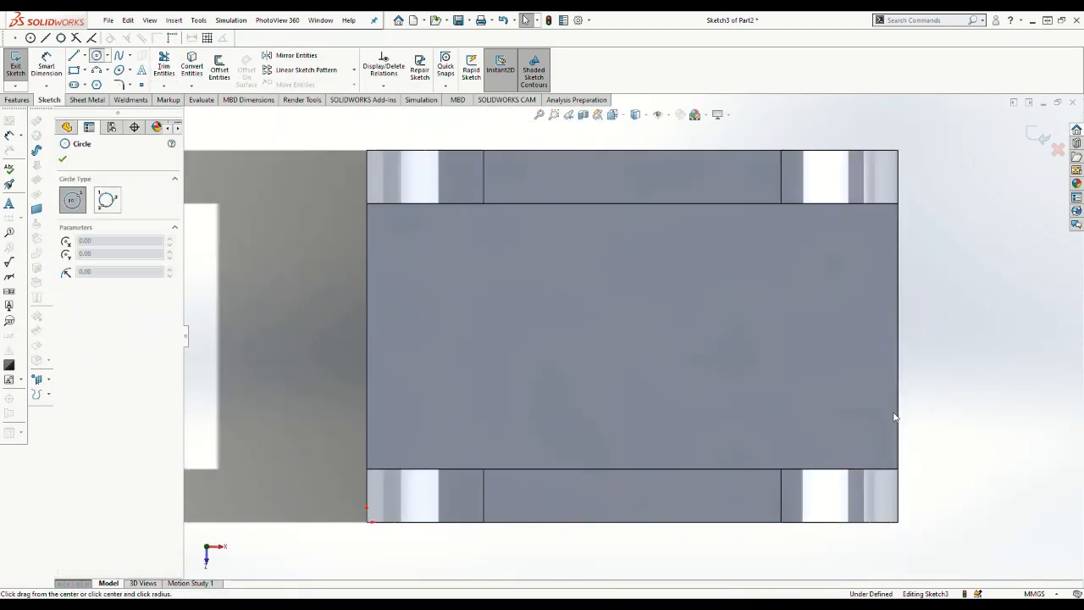
{"action": "left_click", "coordinate": [856, 336]}
{"action": "left_click", "coordinate": [854, 310]}
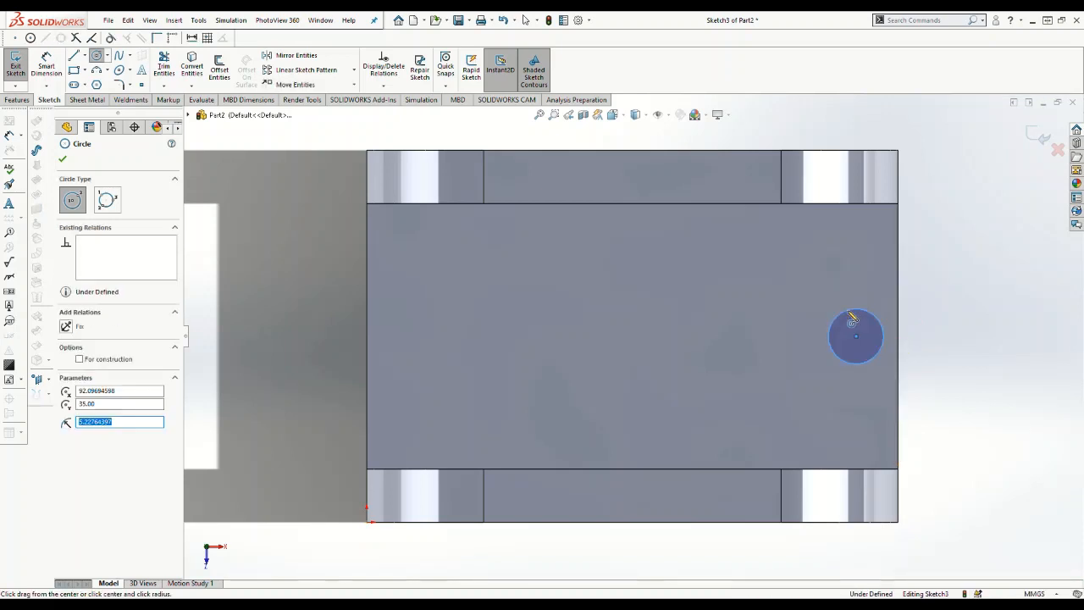
{"action": "left_click", "coordinate": [446, 336]}
{"action": "left_click", "coordinate": [470, 319]}
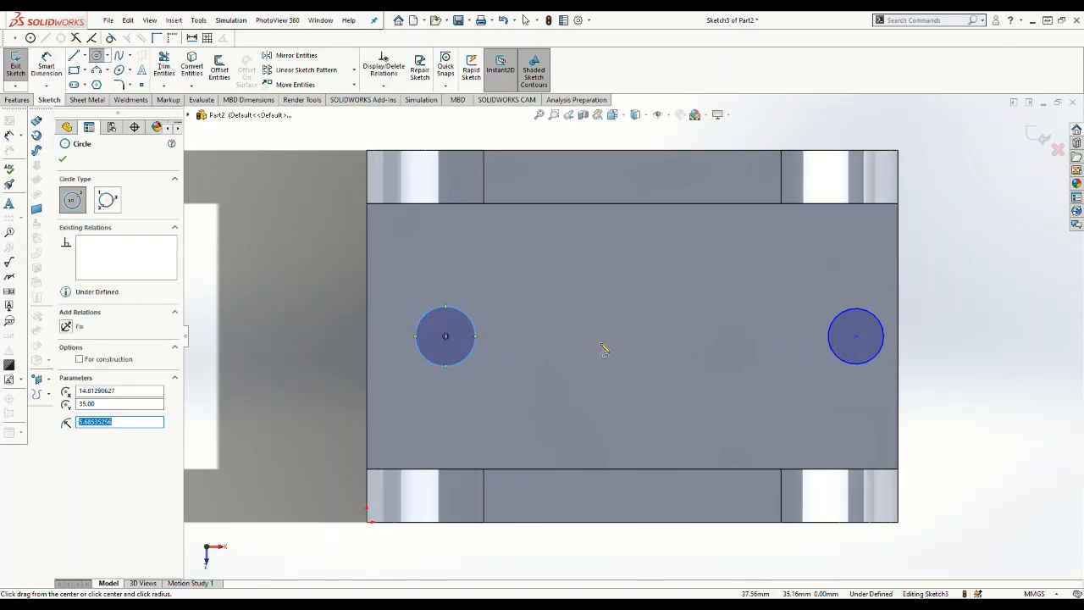
{"action": "key", "text": "Escape"}
Step: Dimension both circles' diameters as 12.5 mm
{"action": "right_click_drag", "start_coordinate": [958, 356], "coordinate": [920, 290]}
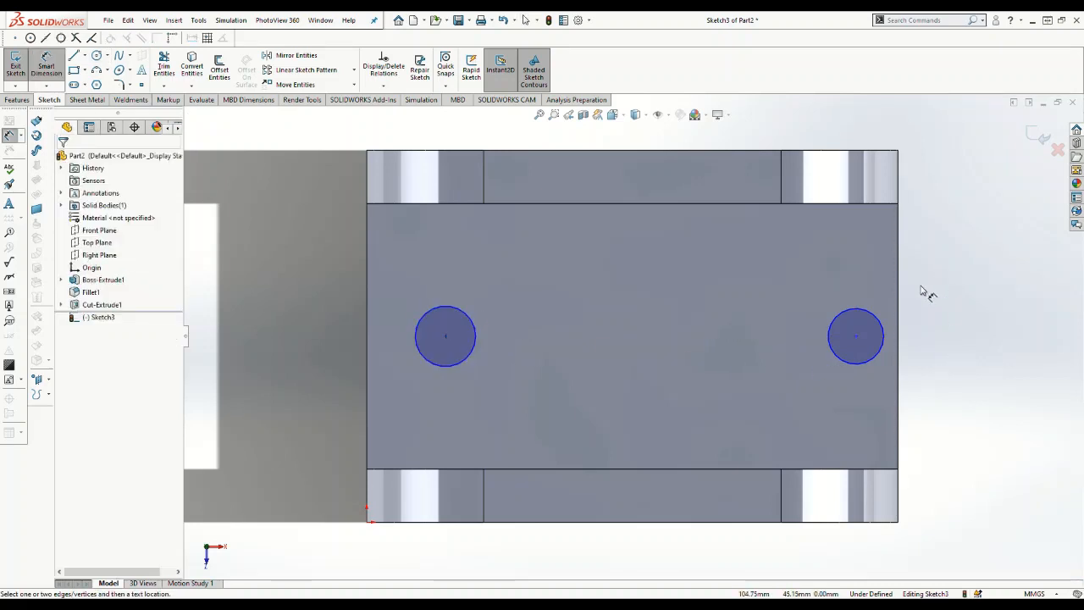
{"action": "left_click", "coordinate": [876, 316]}
{"action": "left_click", "coordinate": [989, 267]}
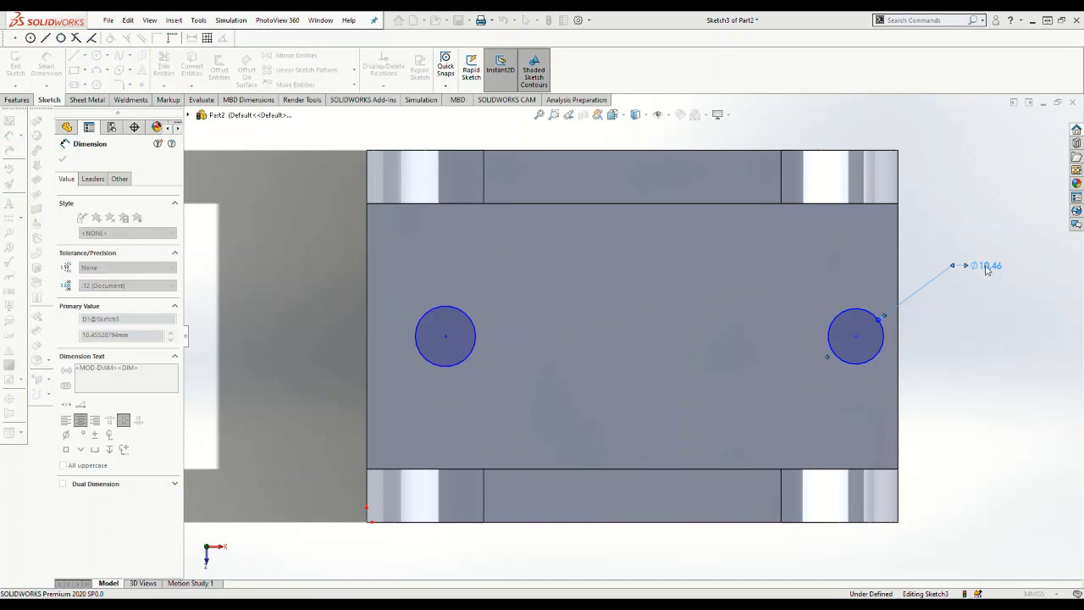
{"action": "type", "text": "12.5"}
{"action": "key", "text": "Return"}
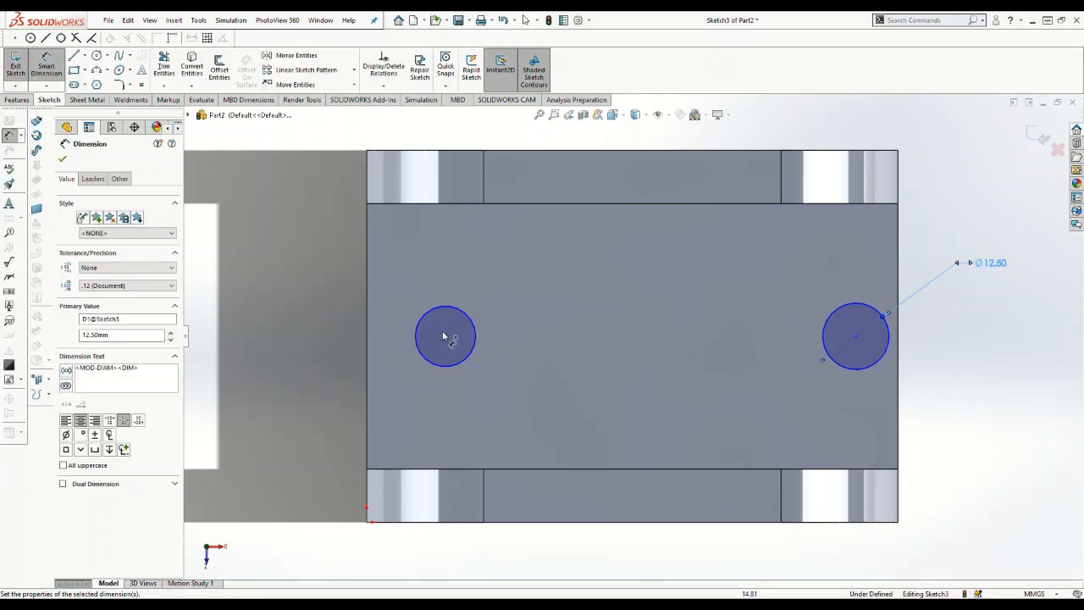
{"action": "left_click", "coordinate": [435, 311]}
{"action": "left_click", "coordinate": [270, 237]}
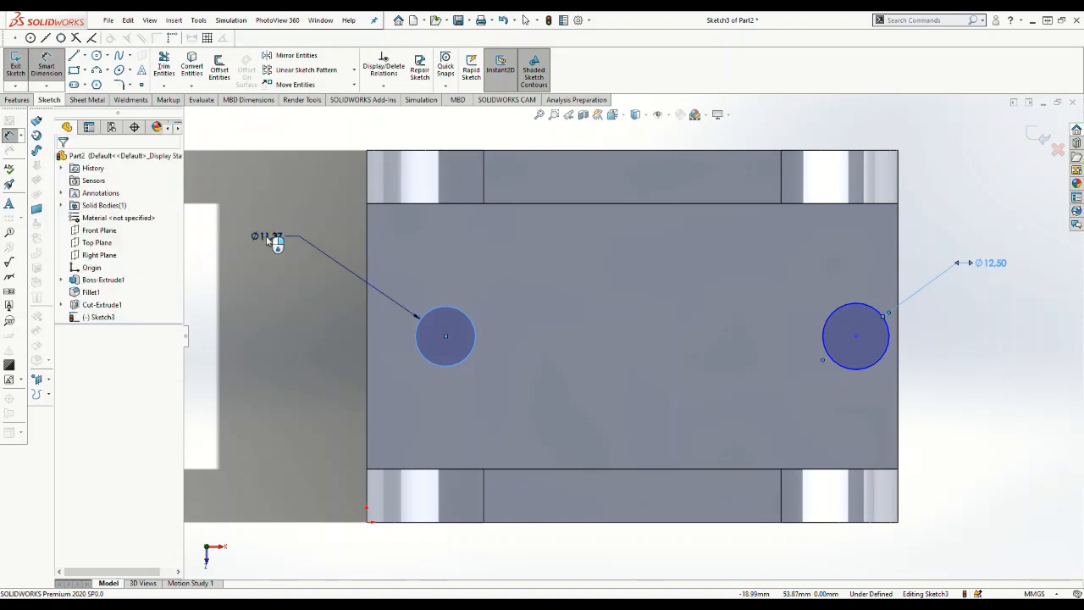
{"action": "type", "text": "12.5"}
{"action": "key", "text": "Return"}
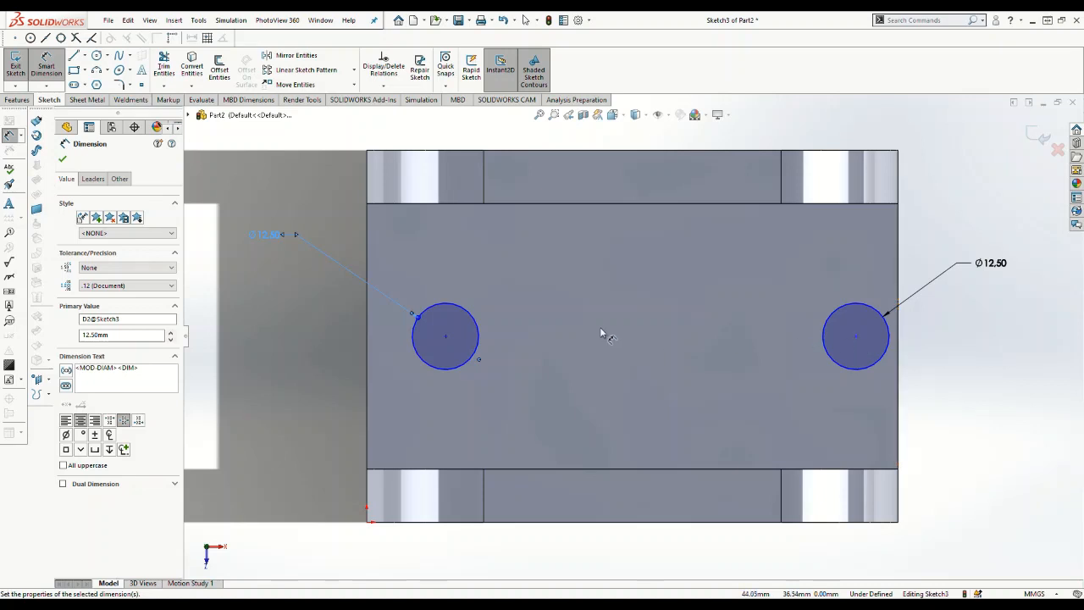
Step: Dimension each circle's centre 19 mm from the nearest end edge of the floor
{"action": "left_click", "coordinate": [858, 339]}
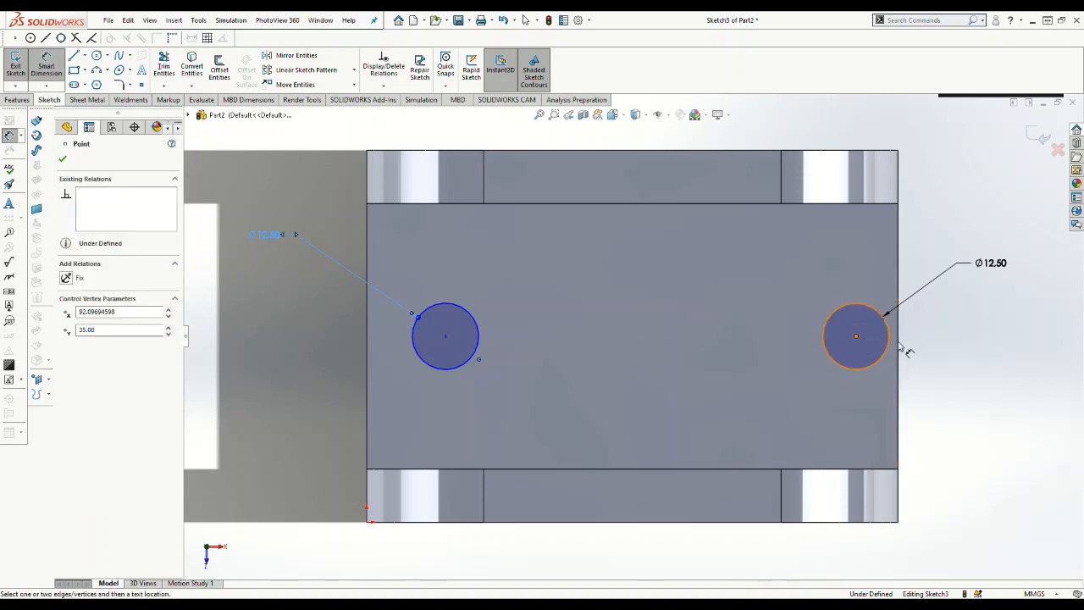
{"action": "left_click", "coordinate": [898, 347]}
{"action": "left_click", "coordinate": [989, 403]}
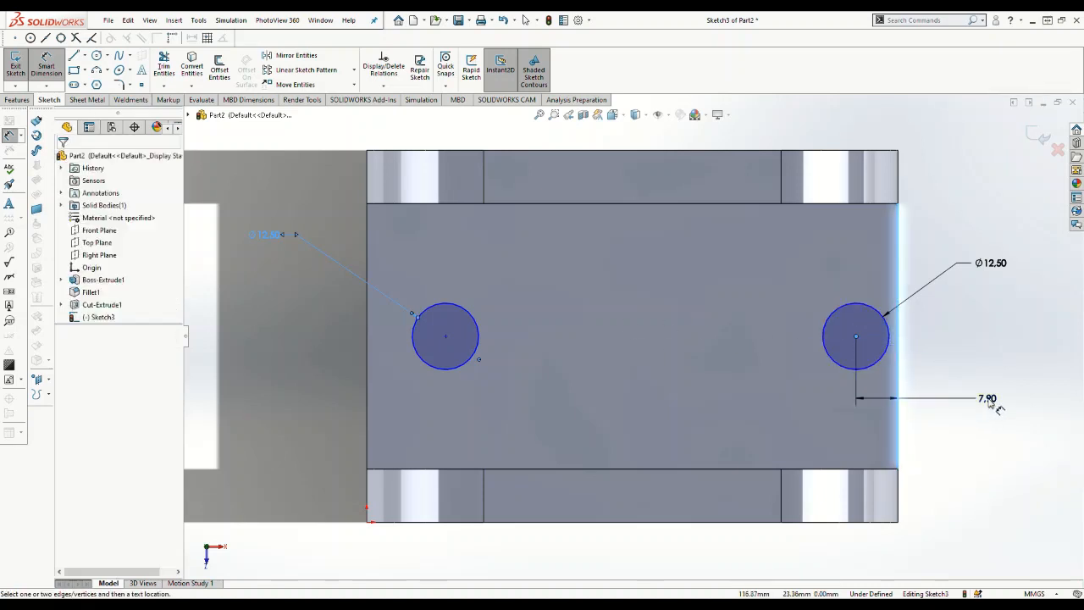
{"action": "type", "text": "19"}
{"action": "key", "text": "Return"}
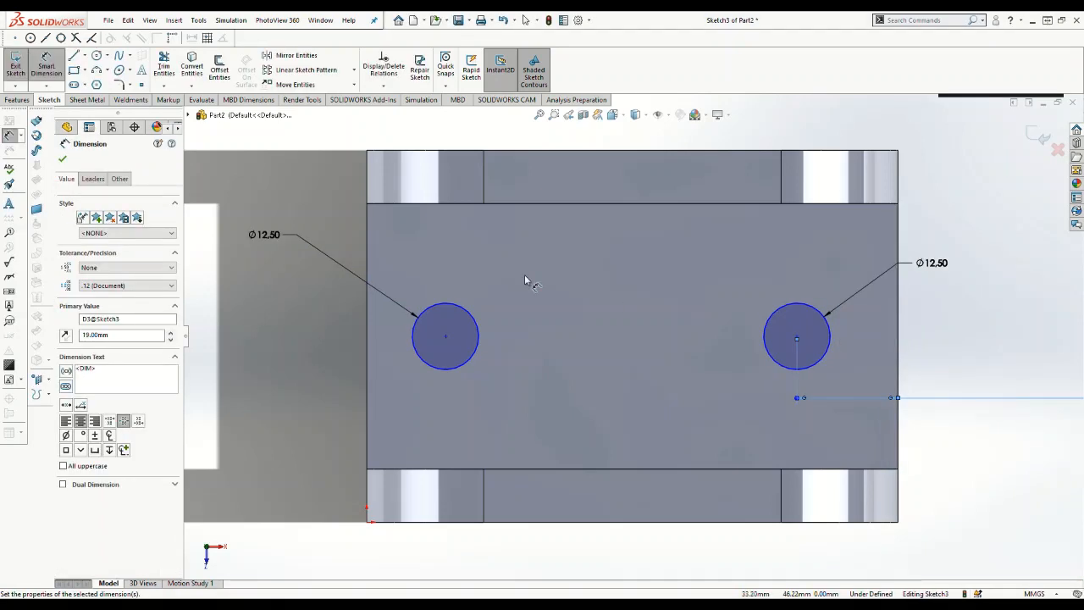
{"action": "left_click", "coordinate": [446, 337]}
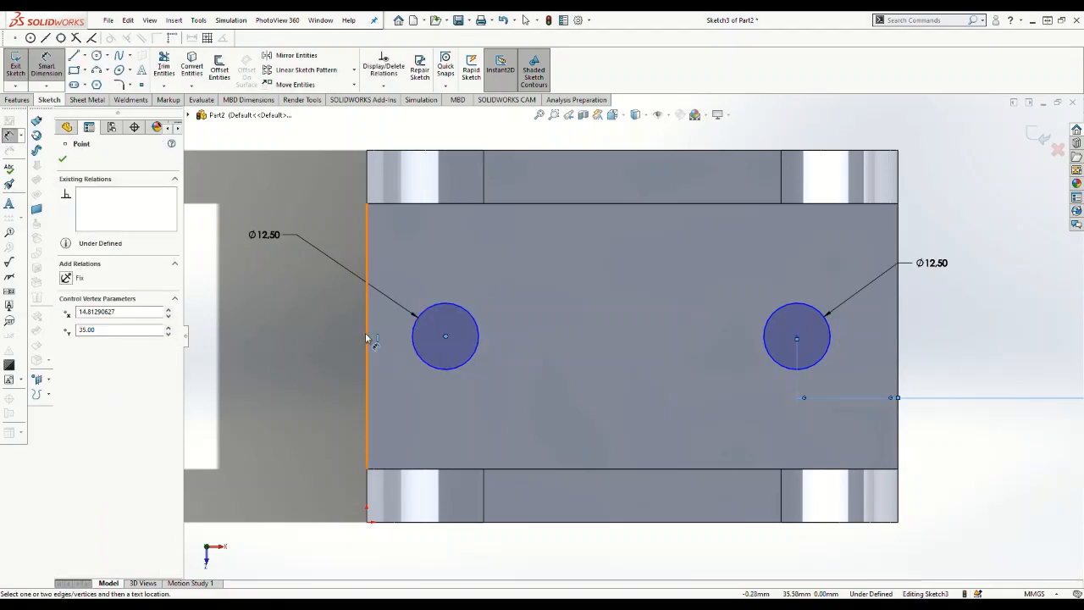
{"action": "left_click", "coordinate": [368, 339]}
{"action": "left_click", "coordinate": [421, 429]}
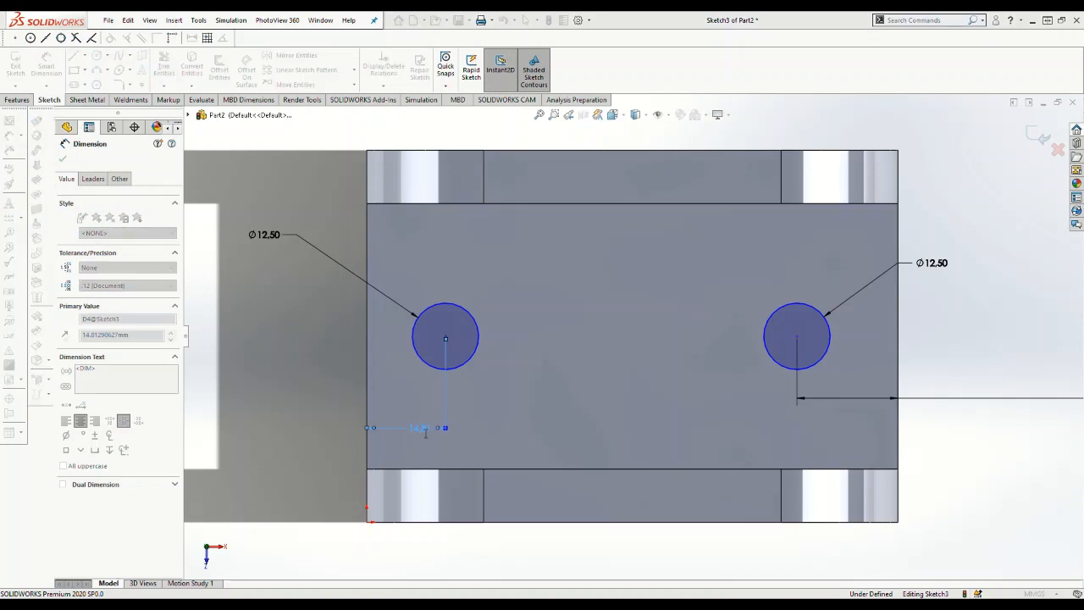
{"action": "type", "text": "19"}
{"action": "key", "text": "Return"}
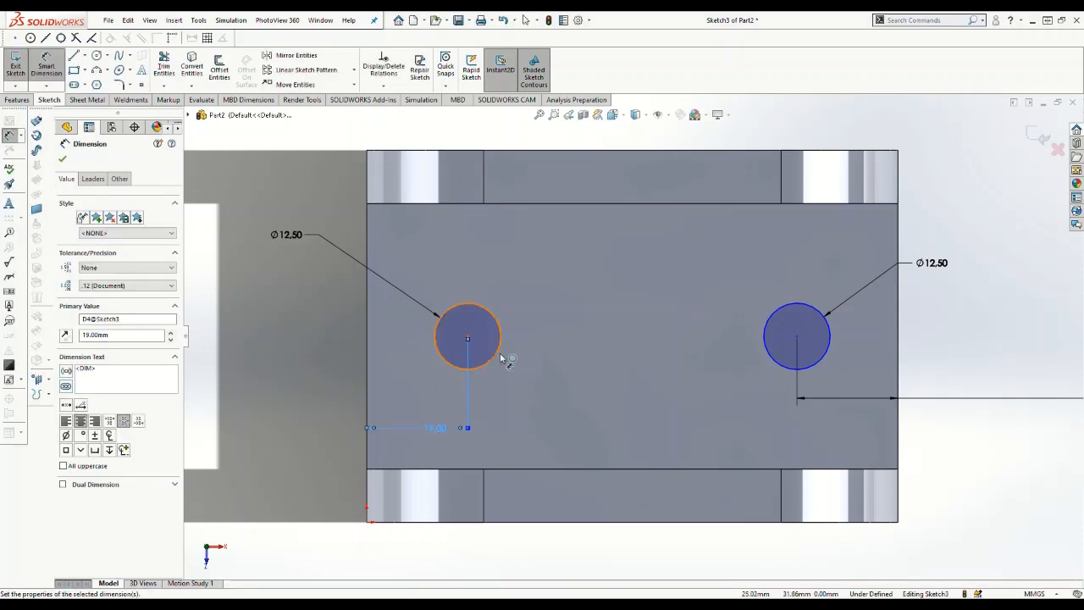
{"action": "key", "text": "Escape"}
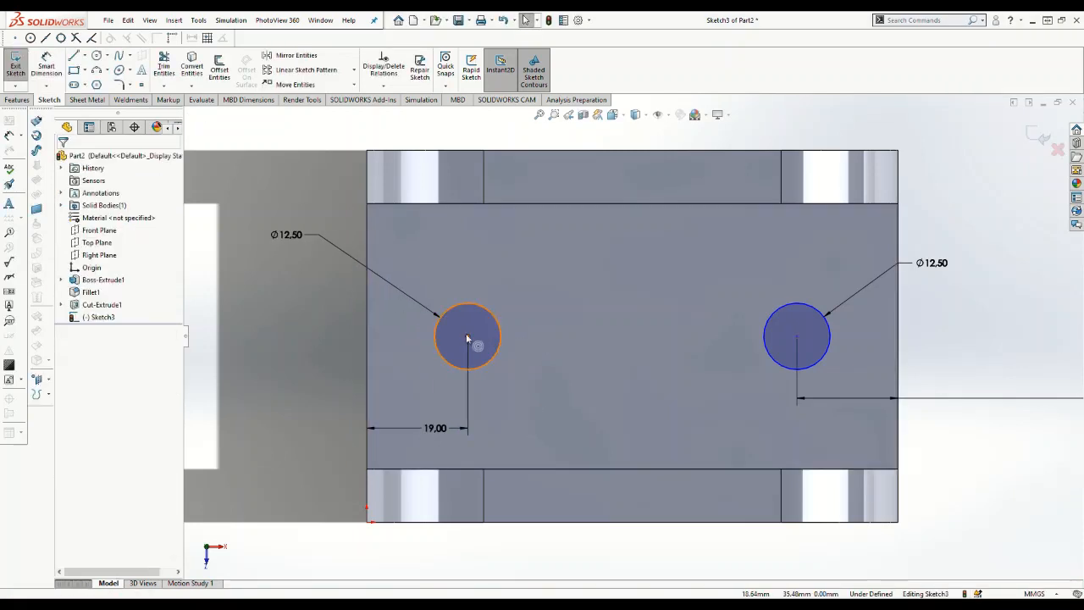
Step: Check the sketch relations between the two circle centres
{"action": "left_click", "coordinate": [467, 337]}
{"action": "left_click", "coordinate": [796, 336], "text": "ctrl"}
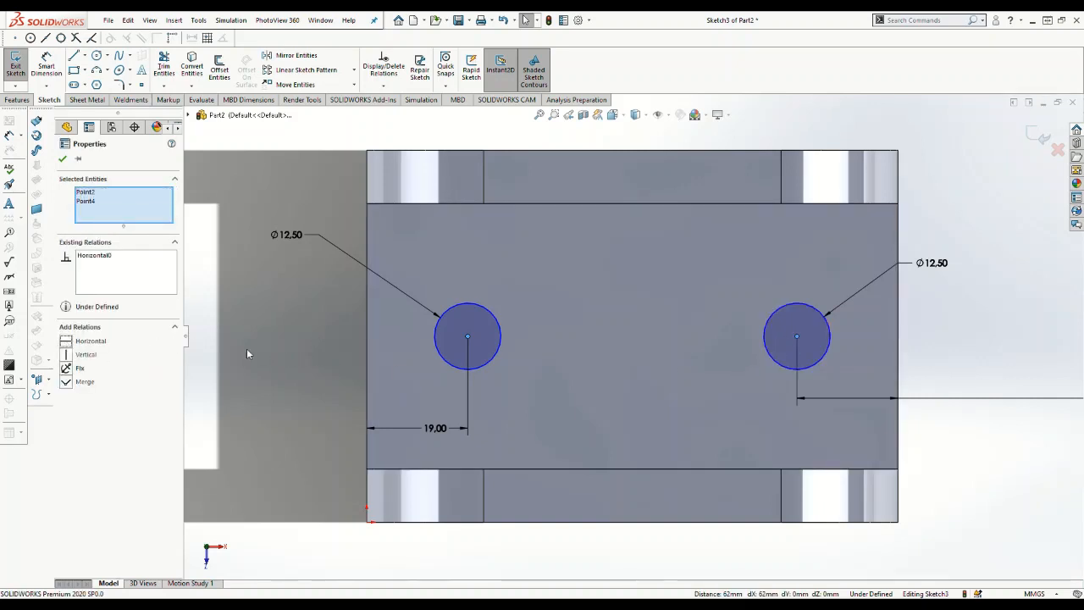
{"action": "key", "text": "Escape"}
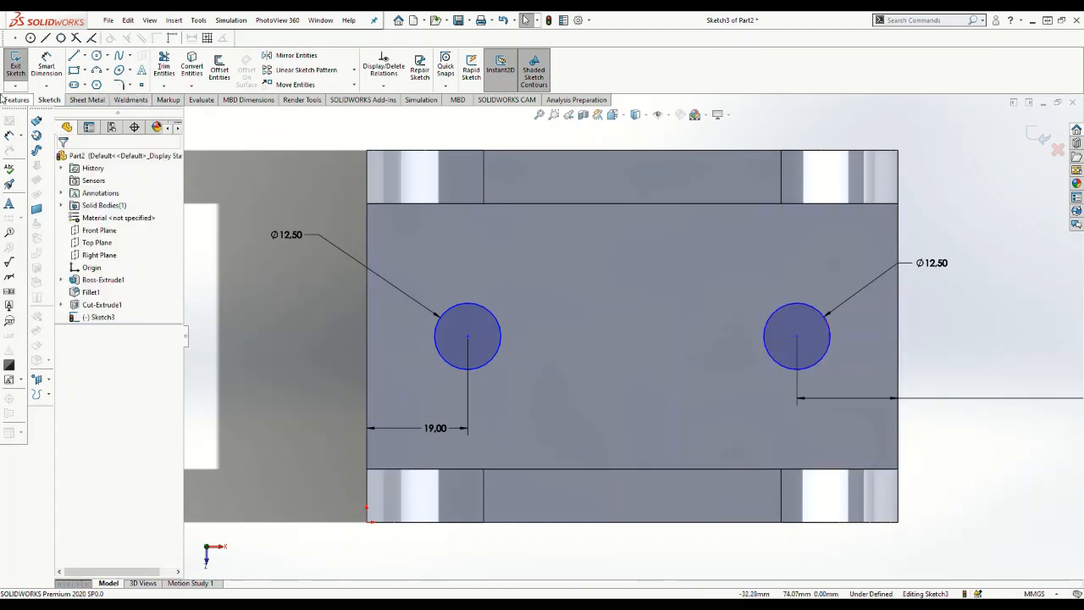
Step: Cut both circles through the floor with a blind Extruded Cut 100 mm deep
{"action": "left_click", "coordinate": [4, 99]}
{"action": "left_click", "coordinate": [168, 66]}
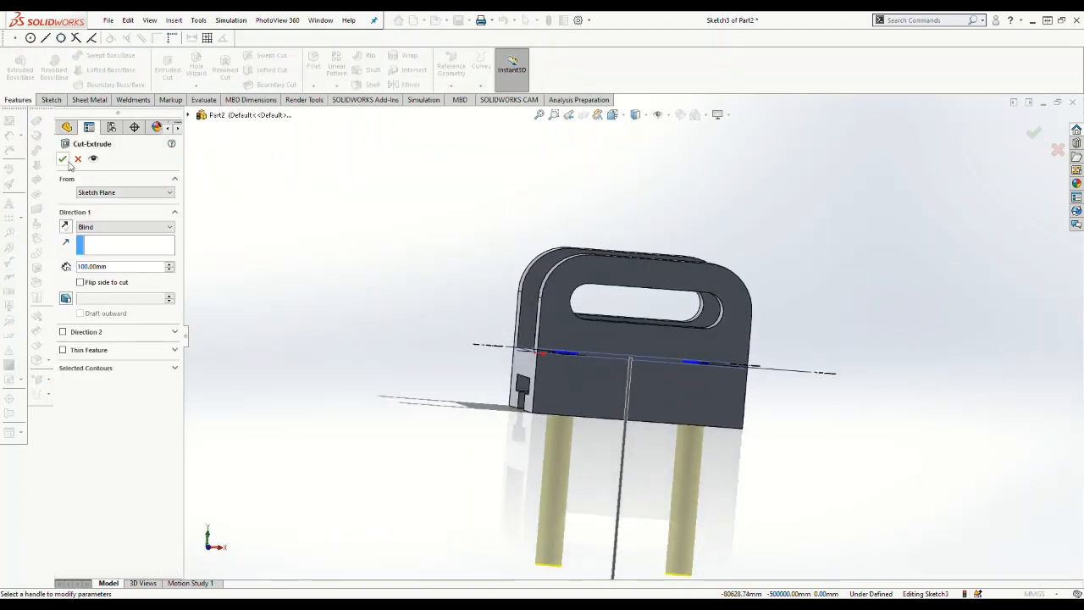
{"action": "left_click", "coordinate": [63, 160]}
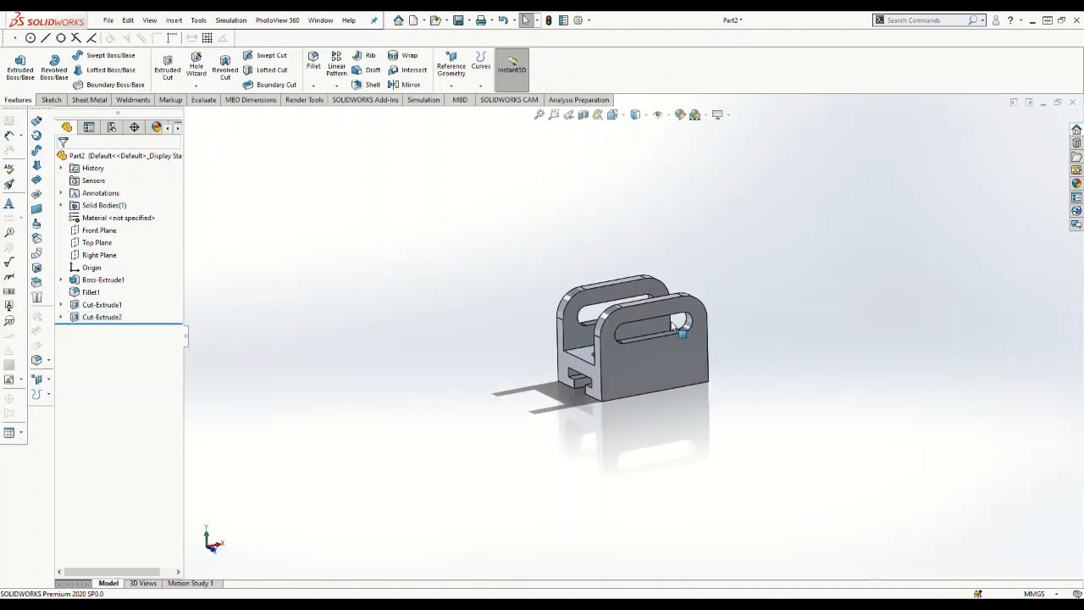
Step: Start a sketch on the outer face of the front side wall and view it face-on
{"action": "scroll", "coordinate": [675, 327], "scroll_direction": "down", "scroll_amount": 5}
{"action": "left_click", "coordinate": [667, 243]}
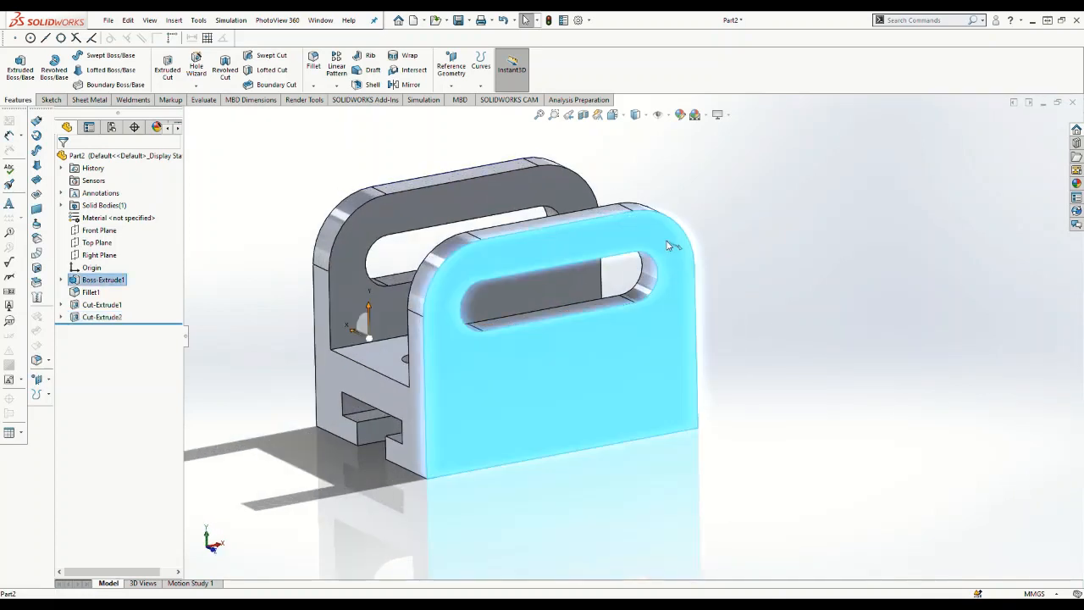
{"action": "left_click", "coordinate": [638, 183]}
{"action": "left_click", "coordinate": [102, 331]}
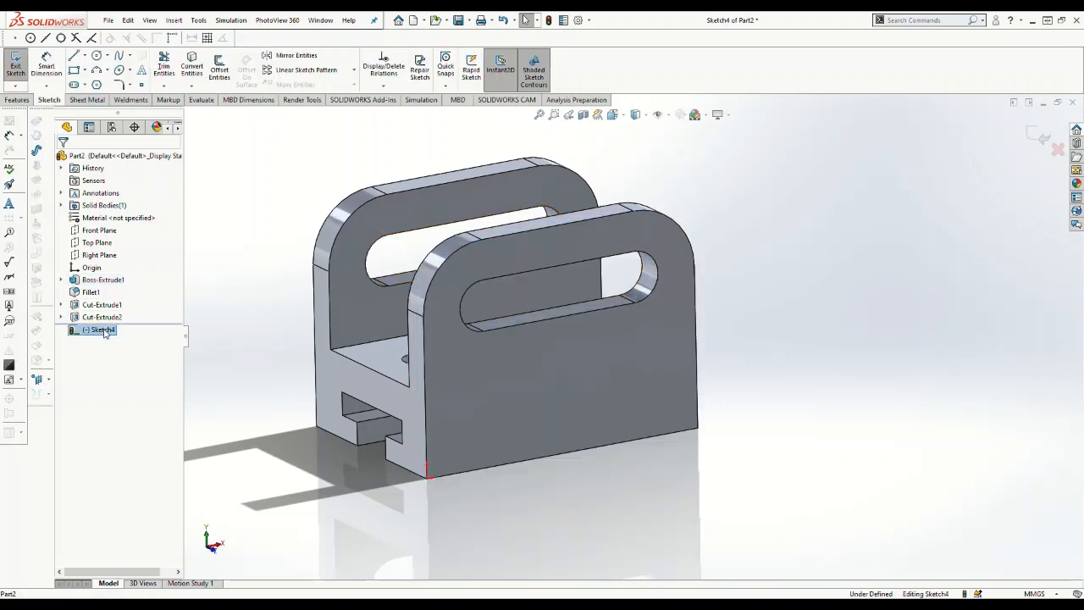
{"action": "left_click", "coordinate": [138, 315]}
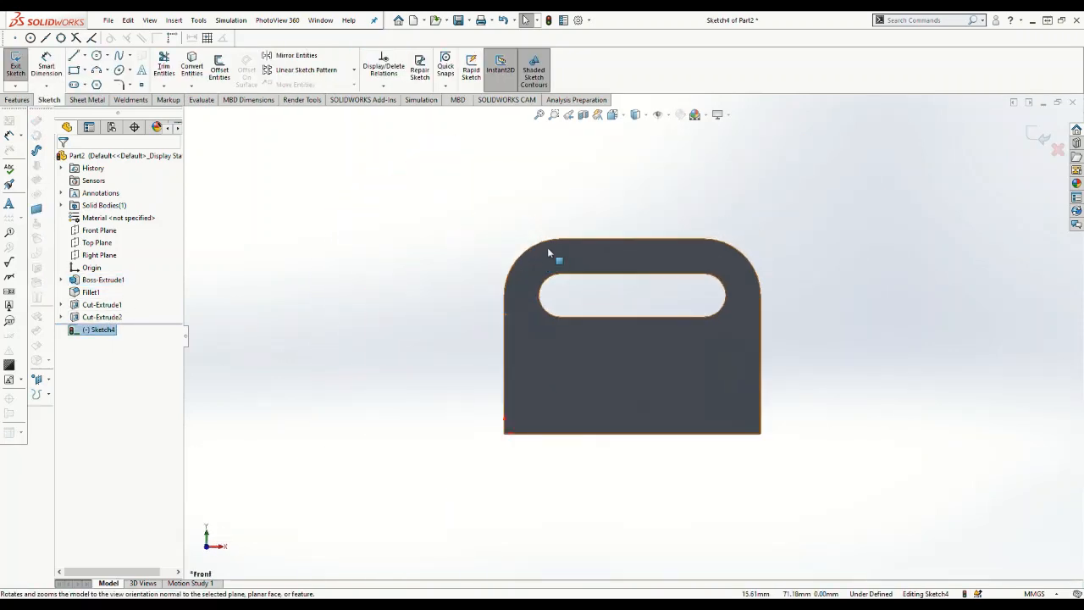
Step: Sketch a three-sided upright outline about 12 mm wide with lines rising from the wall's top edge
{"action": "left_click", "coordinate": [76, 57]}
{"action": "scroll", "coordinate": [612, 249], "scroll_direction": "down", "scroll_amount": 3}
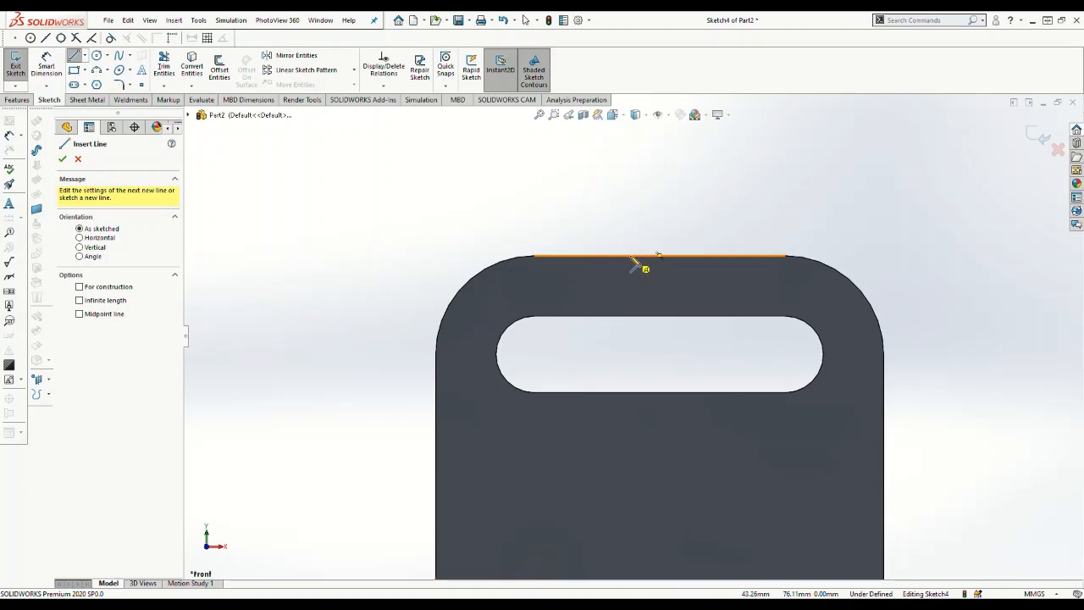
{"action": "left_click", "coordinate": [630, 255]}
{"action": "left_click", "coordinate": [630, 171]}
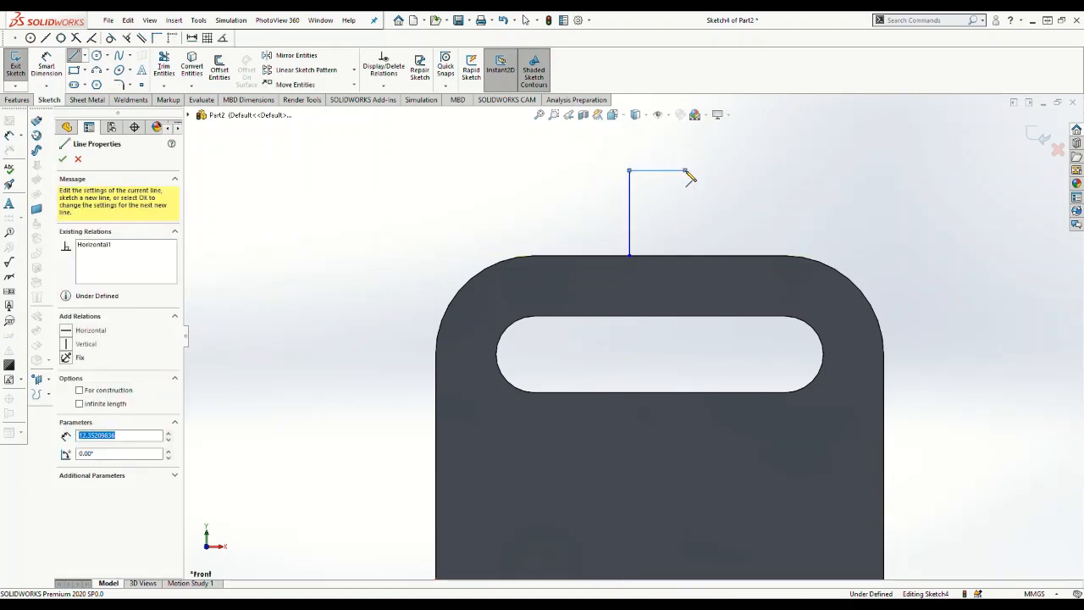
{"action": "left_click", "coordinate": [685, 171]}
{"action": "left_click", "coordinate": [684, 255]}
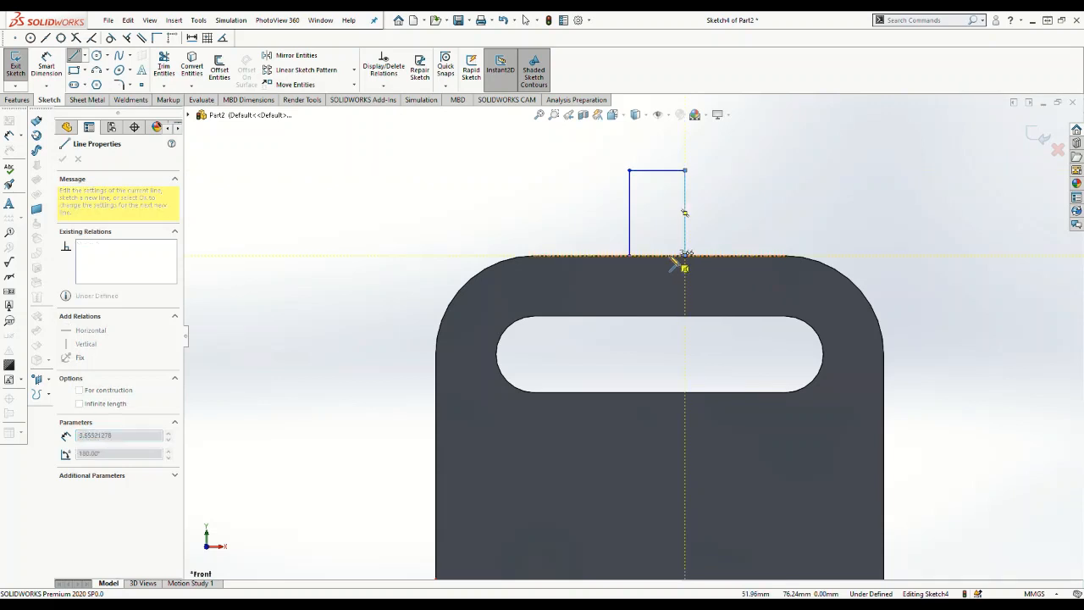
{"action": "key", "text": "Escape"}
Step: Dimension the lower end of the outline's right-hand line 16 mm from the midpoint of the wall's top edge
{"action": "scroll", "coordinate": [750, 256], "scroll_direction": "up", "scroll_amount": 4}
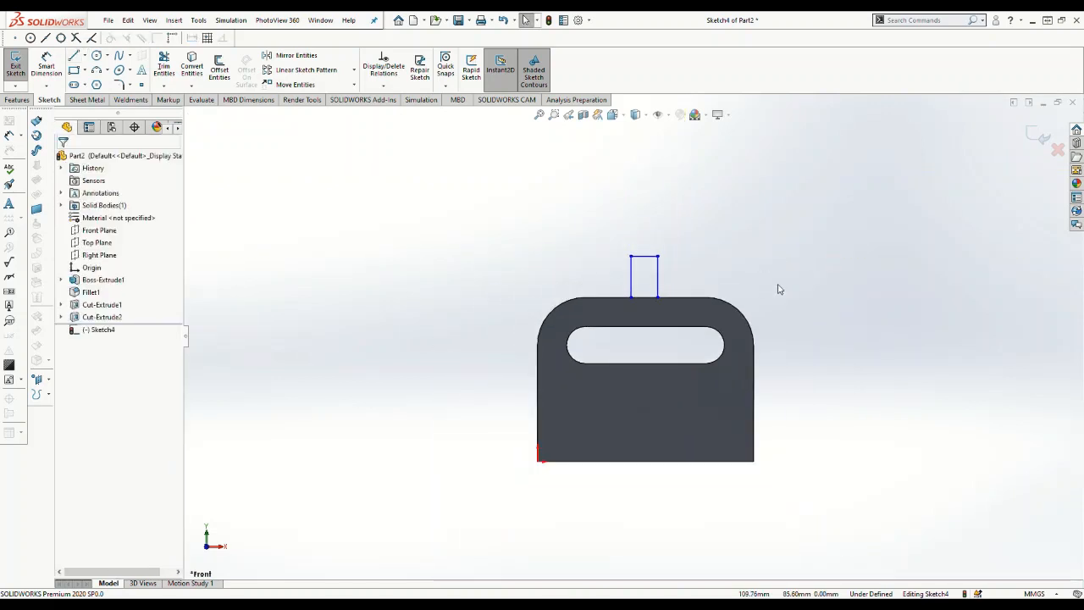
{"action": "key", "text": "d"}
{"action": "scroll", "coordinate": [708, 315], "scroll_direction": "down", "scroll_amount": 4}
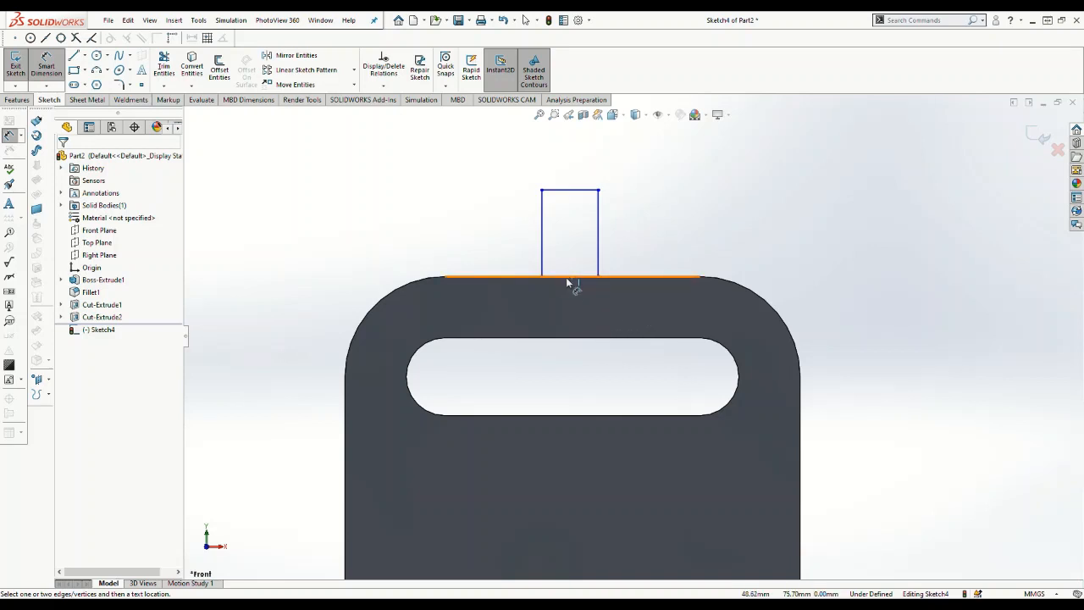
{"action": "scroll", "coordinate": [575, 282], "scroll_direction": "down", "scroll_amount": 4}
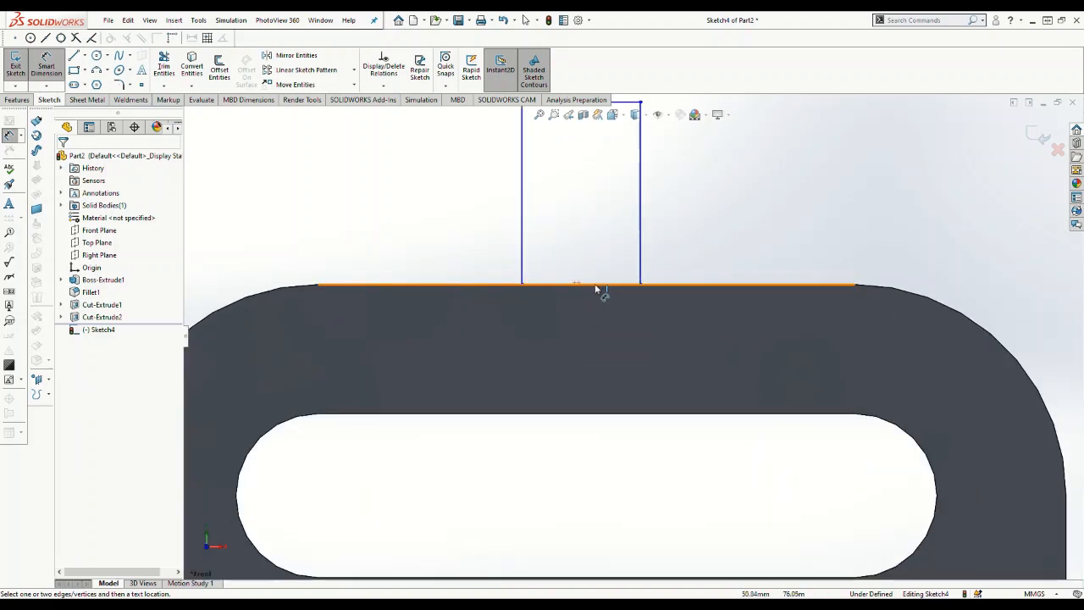
{"action": "left_click", "coordinate": [597, 285]}
{"action": "left_click", "coordinate": [640, 286]}
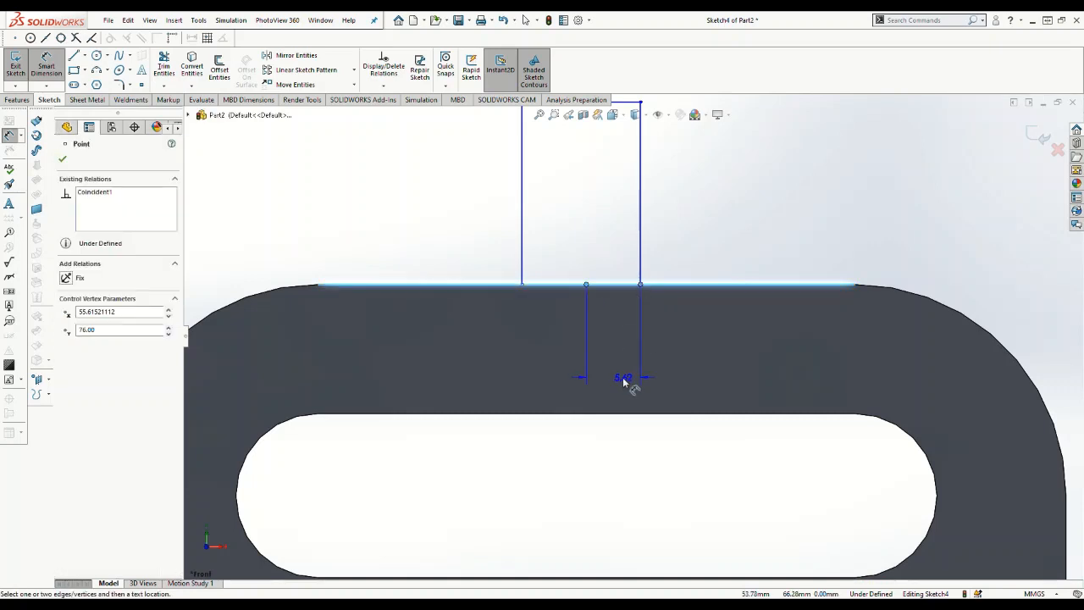
{"action": "left_click", "coordinate": [629, 381]}
{"action": "type", "text": "16"}
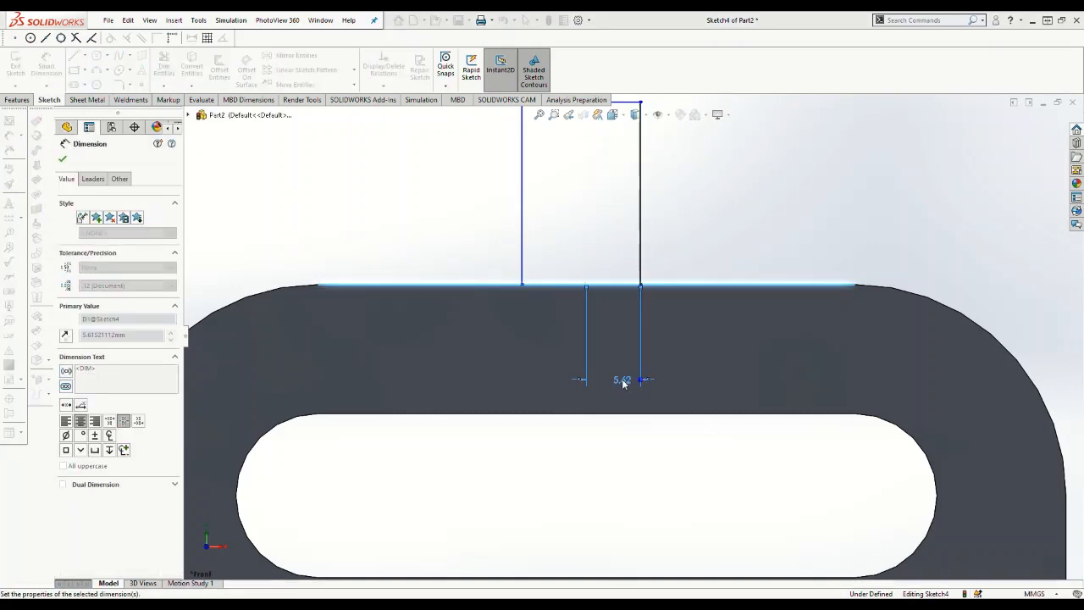
{"action": "key", "text": "Return"}
{"action": "left_click", "coordinate": [523, 287]}
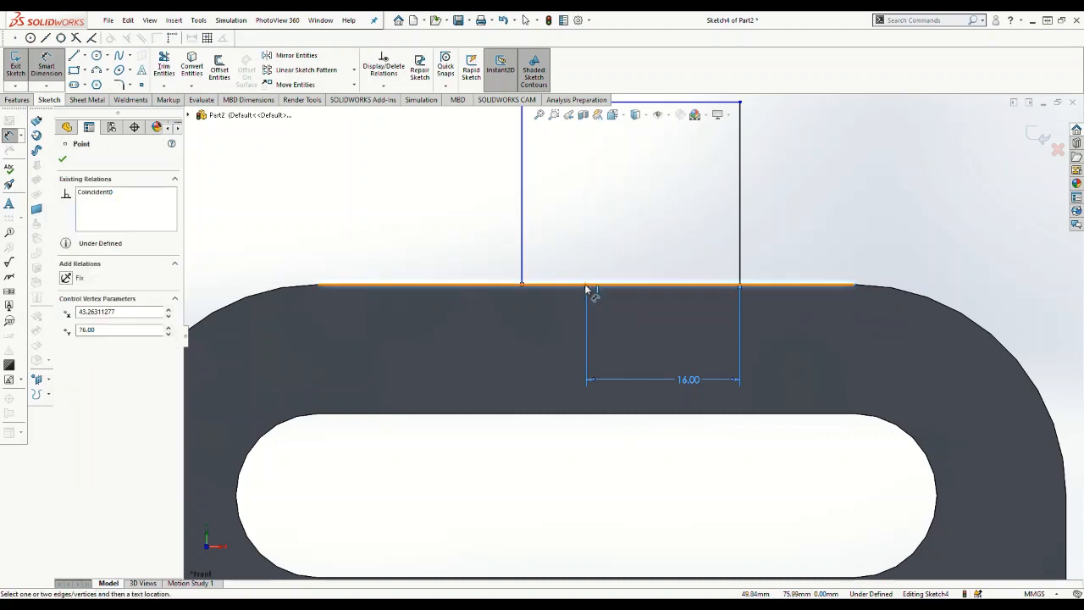
{"action": "scroll", "coordinate": [587, 289], "scroll_direction": "down", "scroll_amount": 4}
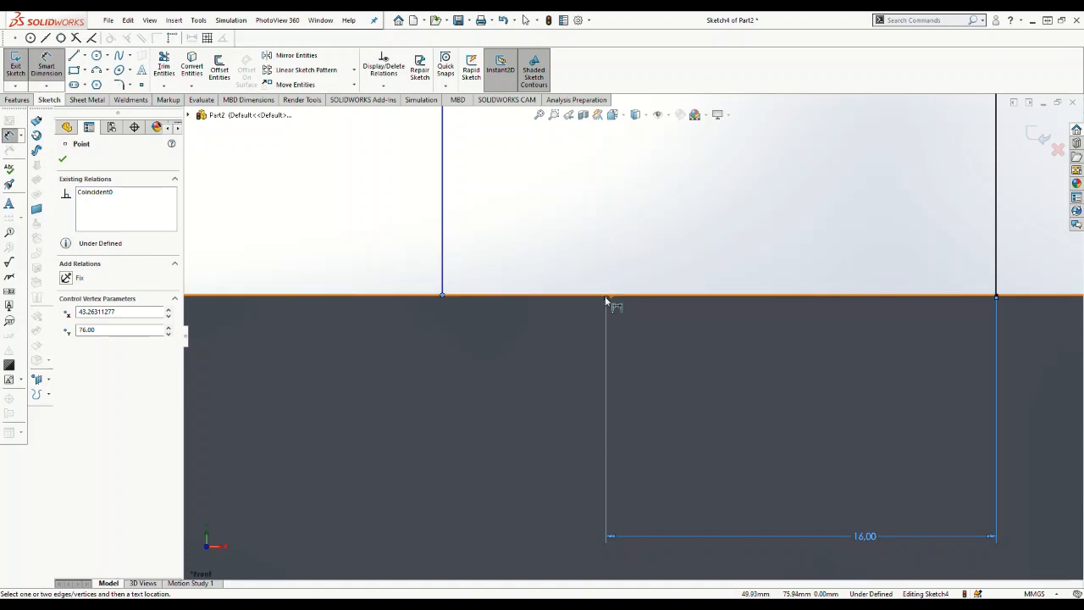
{"action": "scroll", "coordinate": [606, 298], "scroll_direction": "up", "scroll_amount": 4}
{"action": "key", "text": "Escape"}
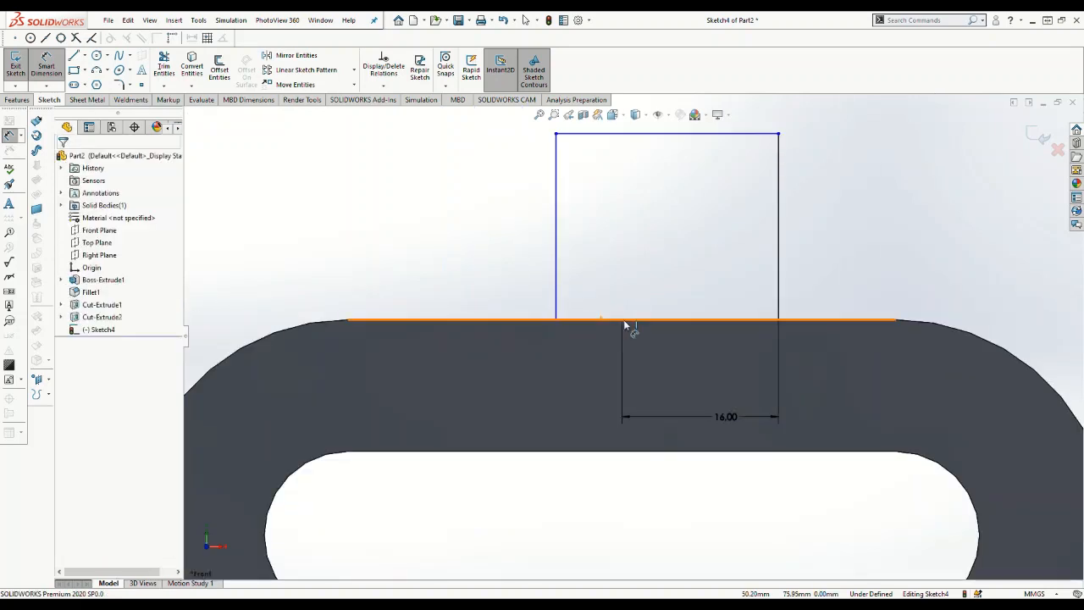
Step: Dimension the lower end of the outline's left-hand line 16 mm from the midpoint of the wall's top edge
{"action": "scroll", "coordinate": [613, 335], "scroll_direction": "down", "scroll_amount": 3}
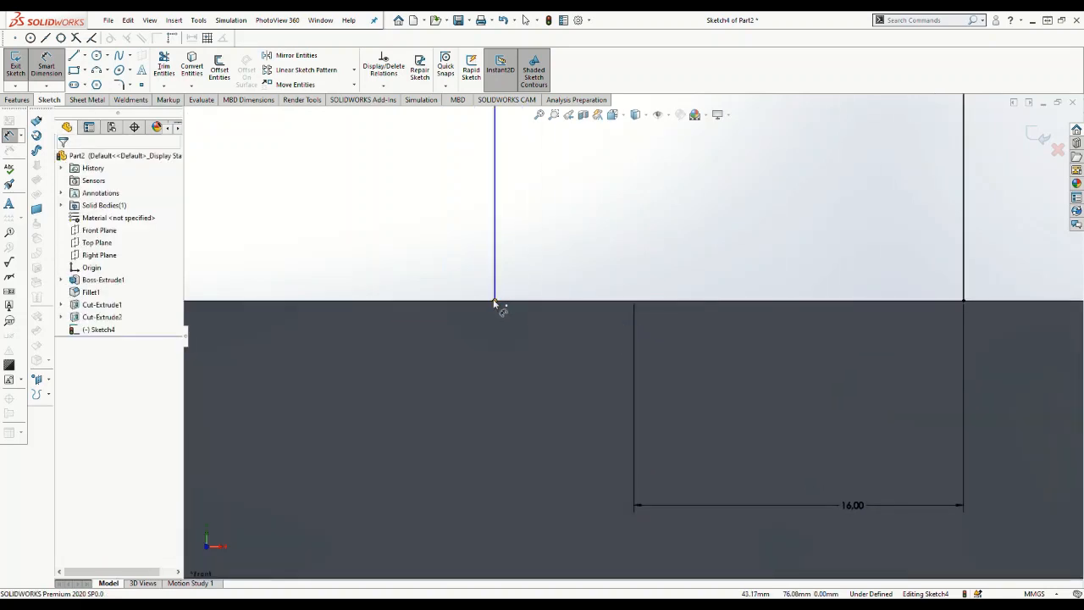
{"action": "left_click", "coordinate": [633, 301]}
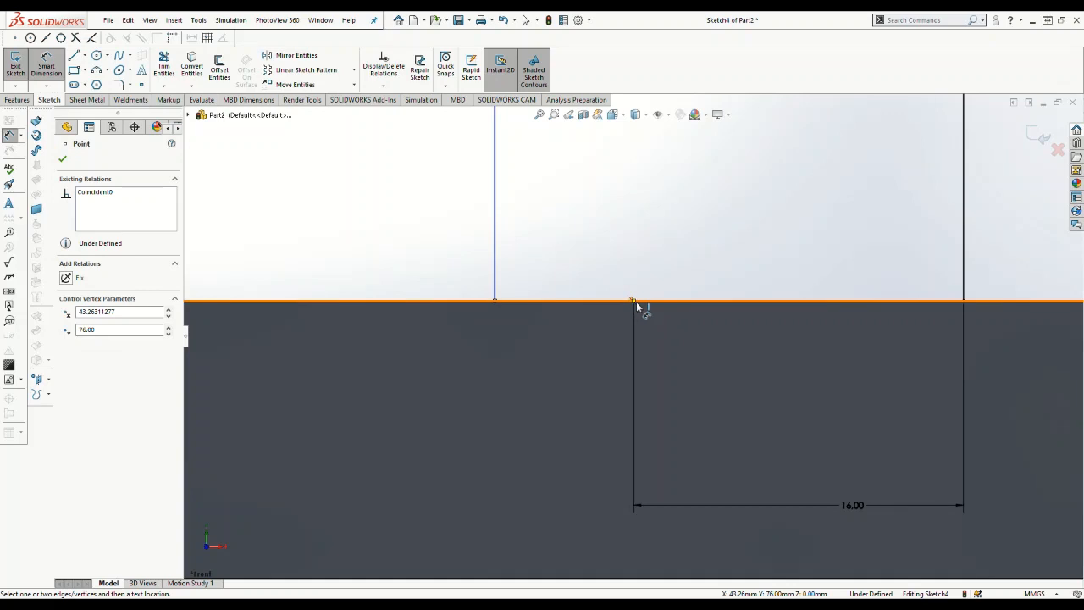
{"action": "left_click", "coordinate": [637, 302]}
{"action": "left_click", "coordinate": [592, 430]}
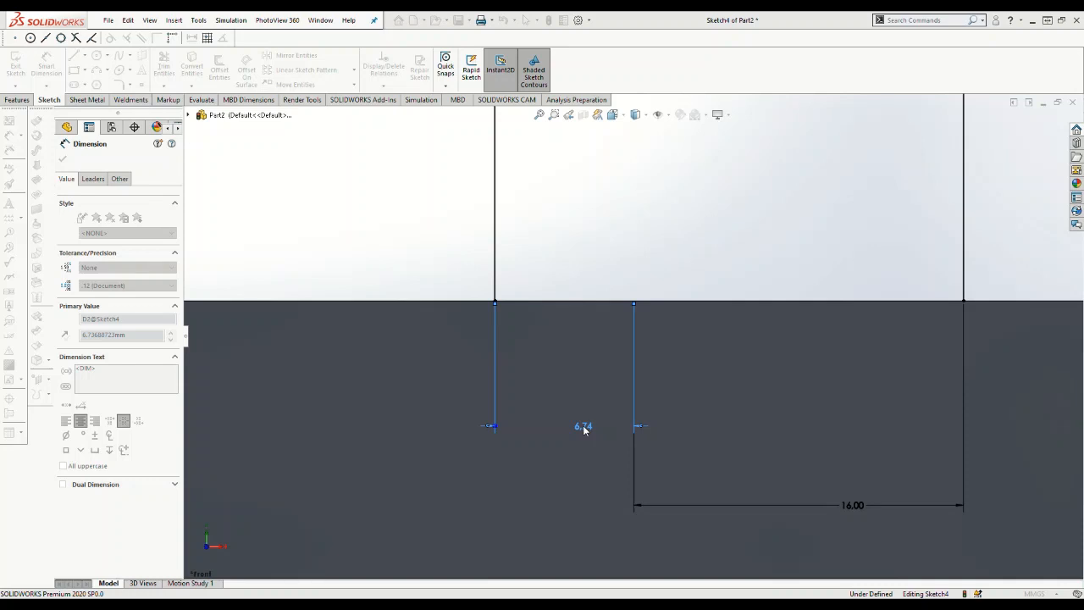
{"action": "type", "text": "16"}
{"action": "key", "text": "Return"}
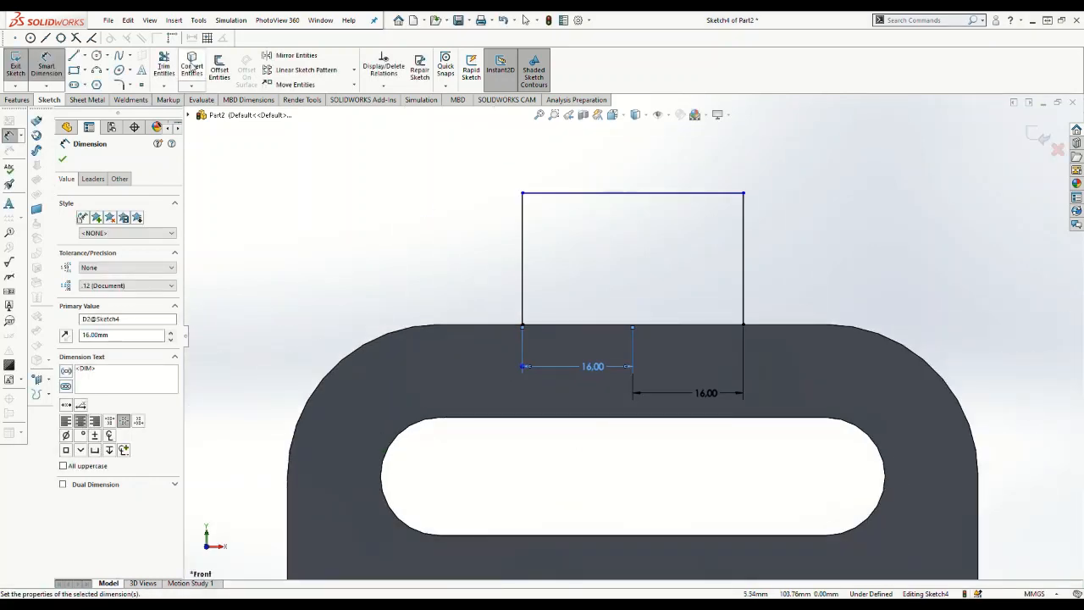
Step: Sketch two concentric circles at the midpoint of the outline's top line, the inner about 11.5 mm in diameter, the outer reaching the line's end at 16 mm radius
{"action": "left_click", "coordinate": [97, 56]}
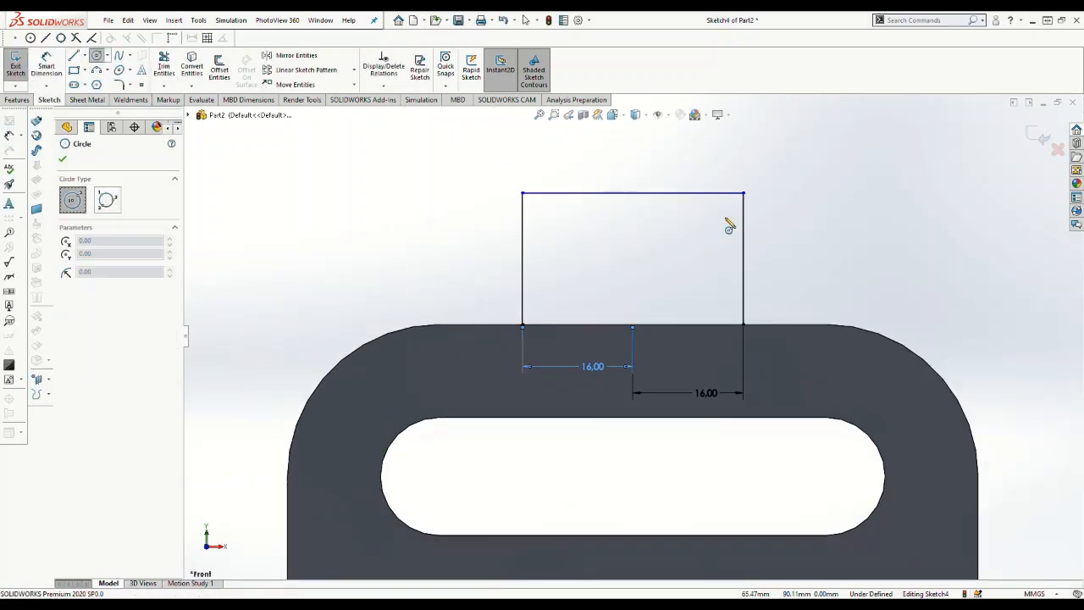
{"action": "left_click", "coordinate": [632, 193]}
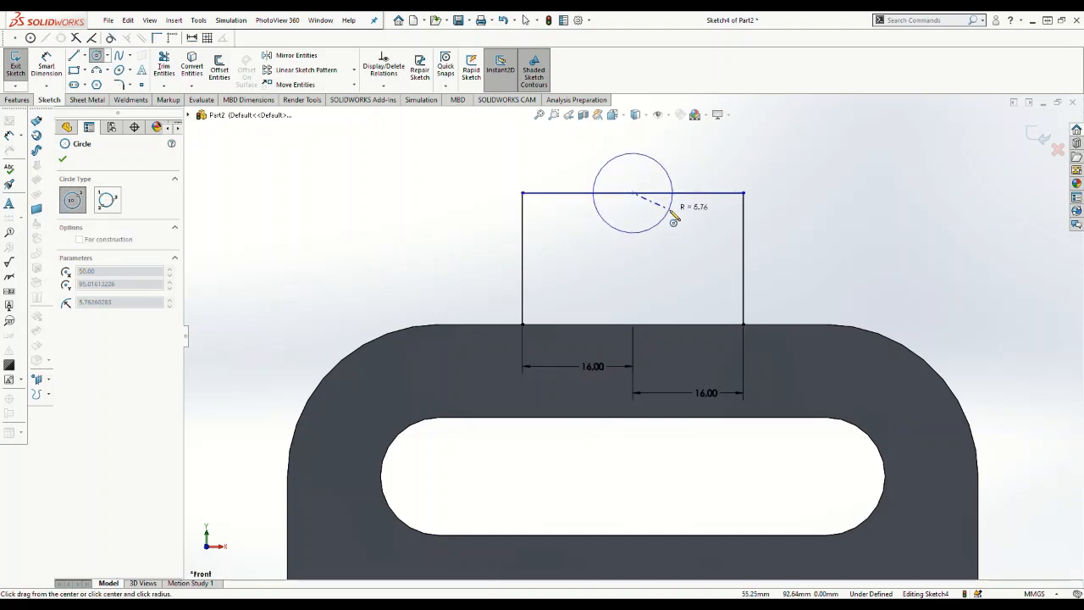
{"action": "left_click", "coordinate": [672, 206]}
{"action": "left_click", "coordinate": [633, 193]}
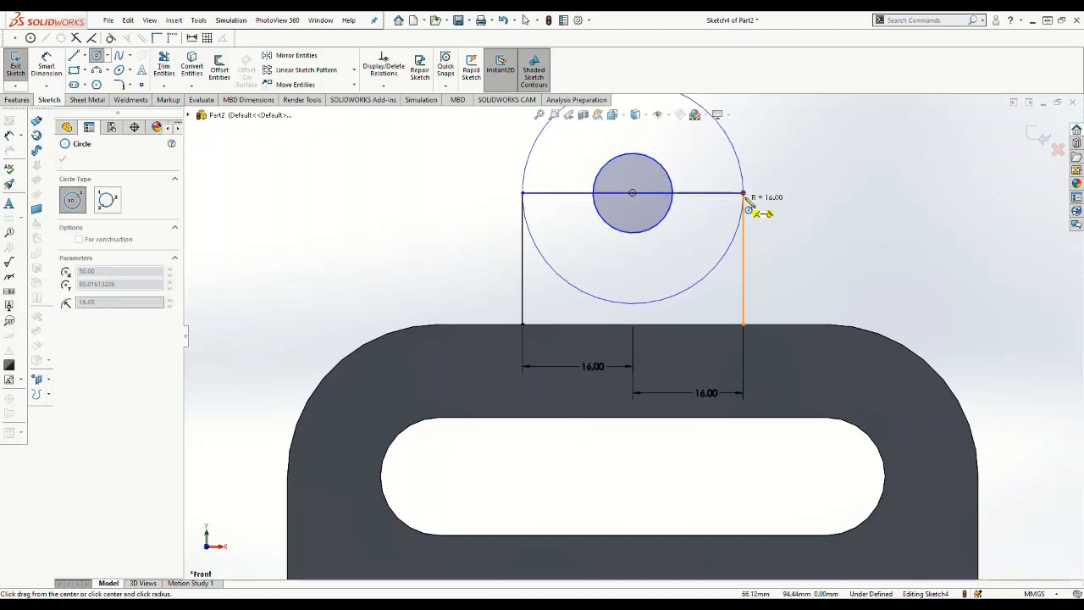
{"action": "left_click", "coordinate": [744, 193]}
{"action": "key", "text": "Escape"}
Step: Dimension the inner circle to a diameter of 15 mm
{"action": "right_click_drag", "start_coordinate": [886, 281], "coordinate": [692, 167]}
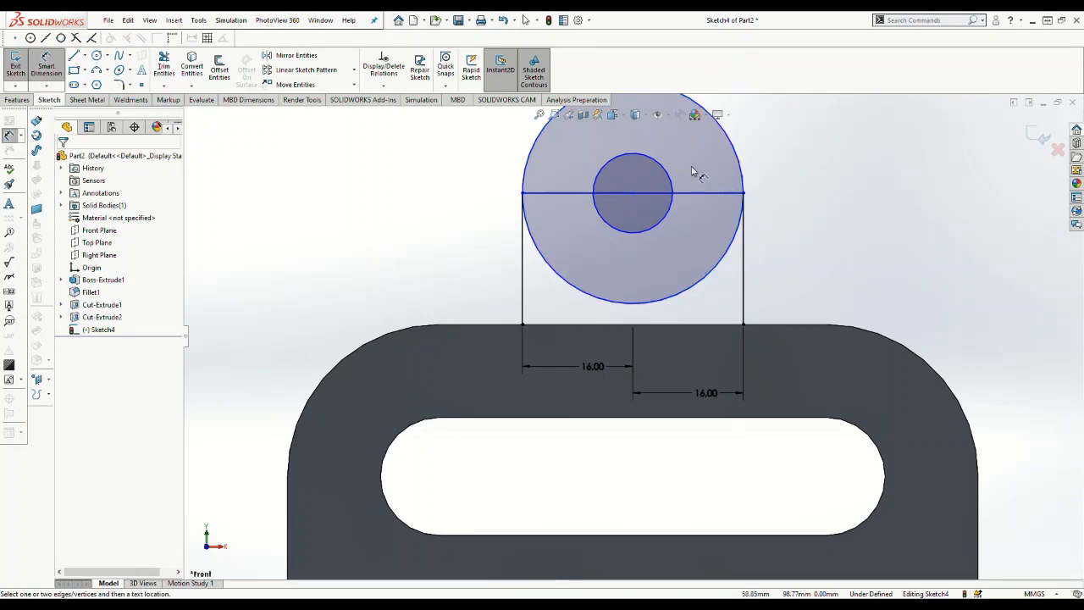
{"action": "left_click", "coordinate": [674, 176]}
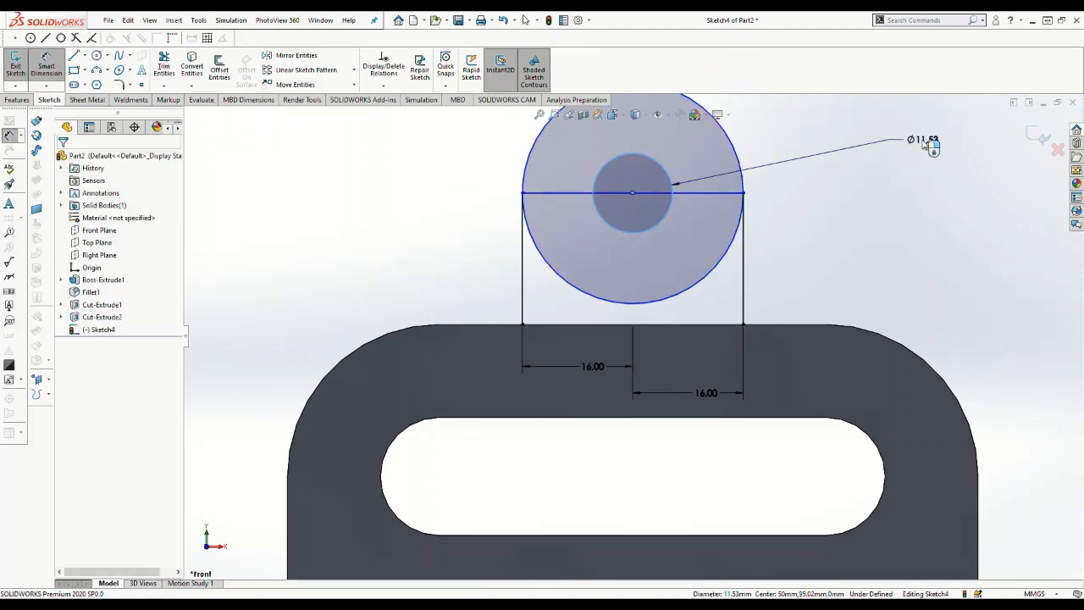
{"action": "left_click", "coordinate": [924, 142]}
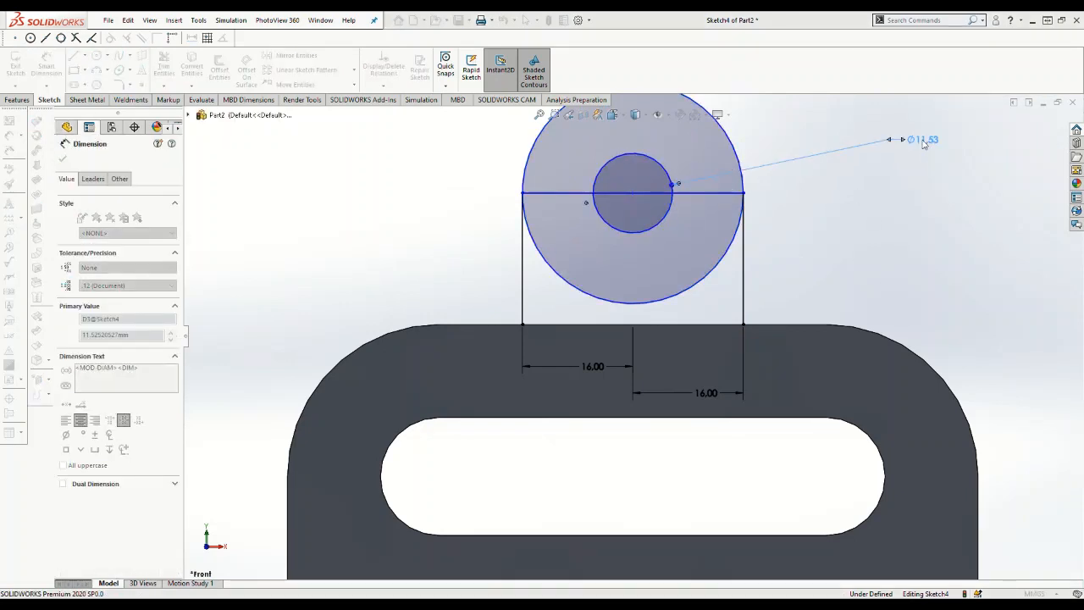
{"action": "type", "text": "15"}
{"action": "key", "text": "Return"}
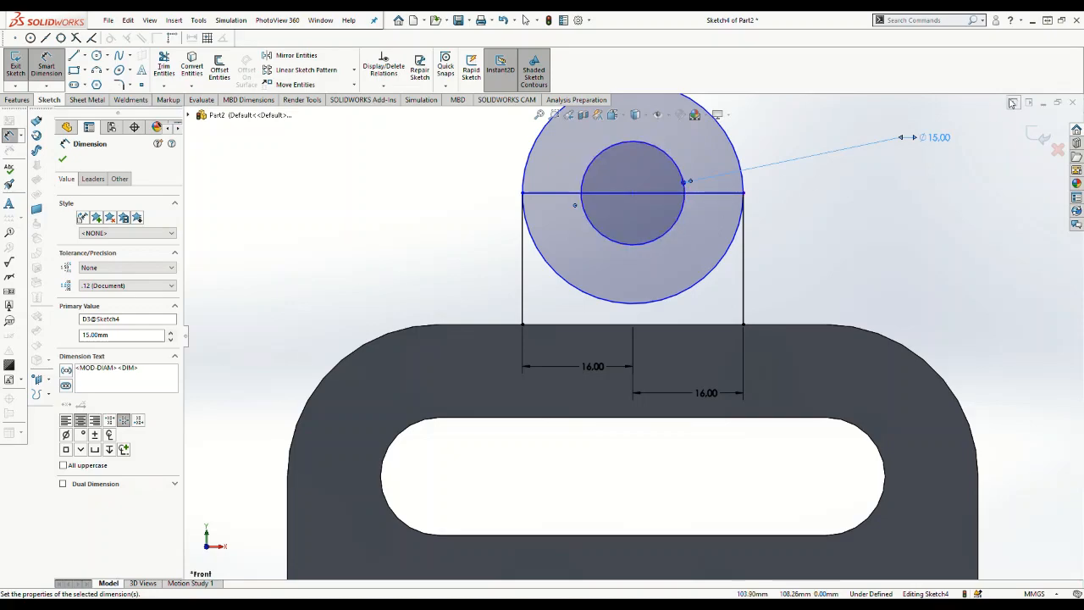